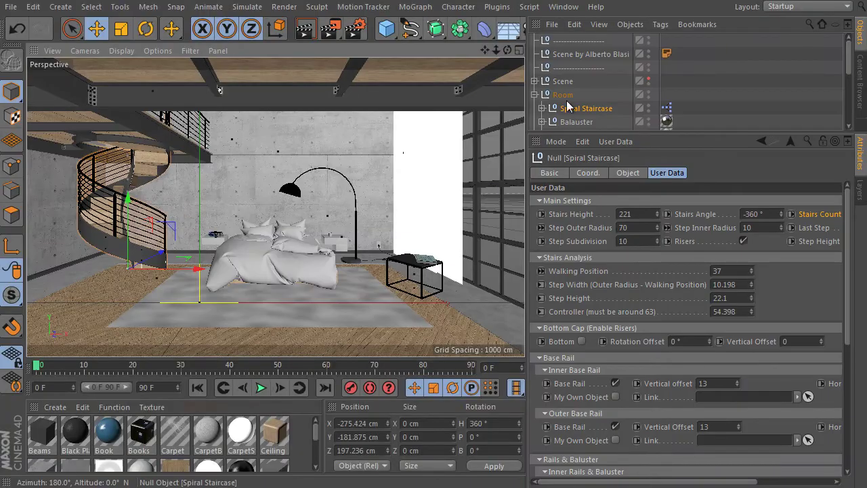
Select the Spiral Staircase object inside the Room group and examine its user data settings
{"action": "left_click", "coordinate": [564, 96]}
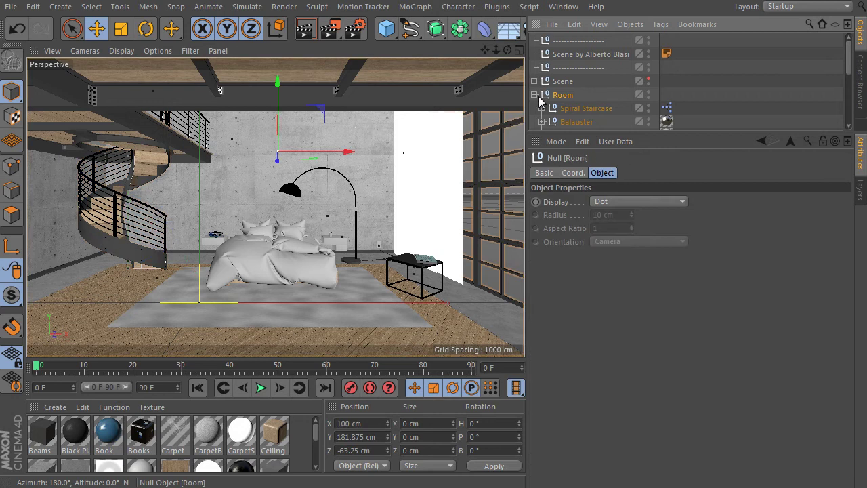
{"action": "left_click", "coordinate": [575, 110]}
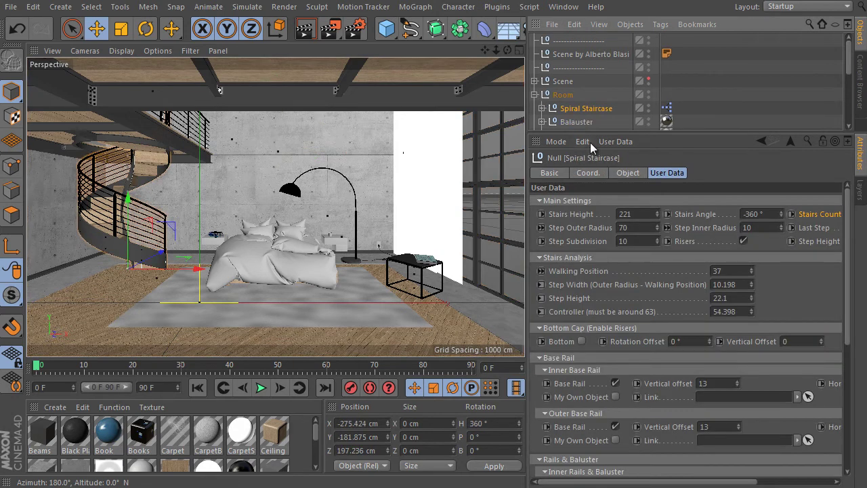
{"action": "left_click_drag", "start_coordinate": [592, 132], "coordinate": [592, 182]}
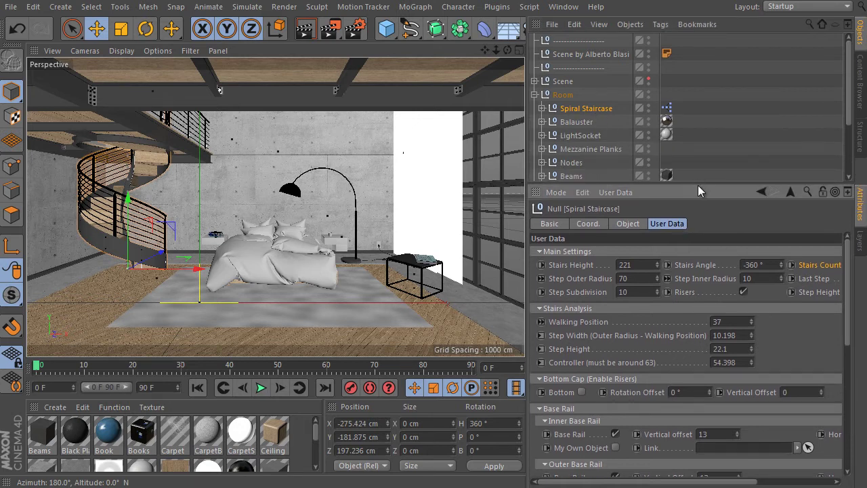
{"action": "left_click_drag", "start_coordinate": [698, 185], "coordinate": [668, 130]}
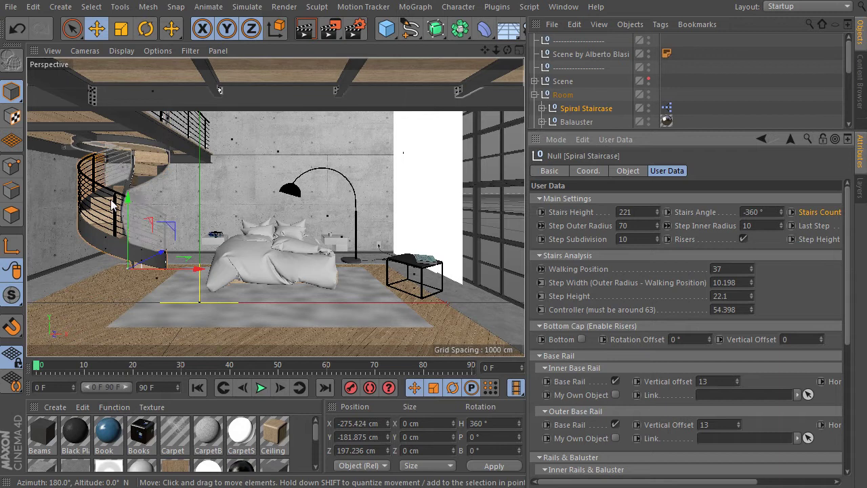
Switch the perspective view to the Default Camera and look at the spiral staircase up close
{"action": "left_click", "coordinate": [93, 54]}
{"action": "mouse_move", "coordinate": [169, 89]}
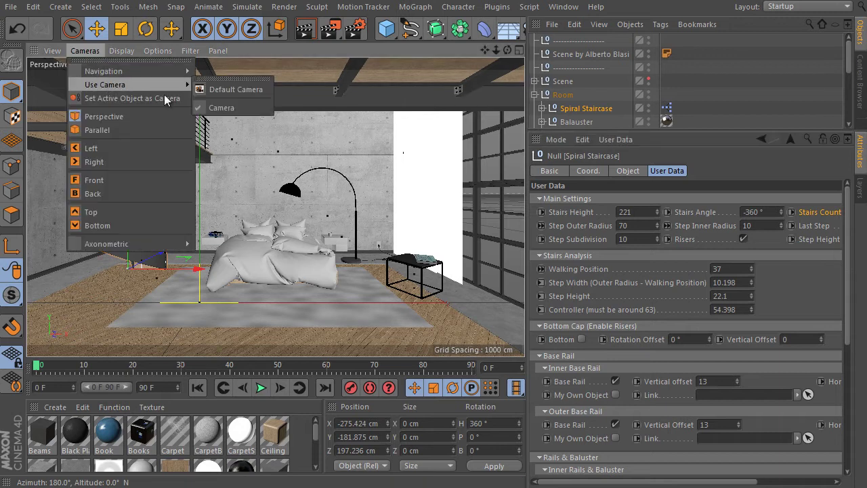
{"action": "left_click", "coordinate": [233, 88]}
{"action": "left_click_drag", "start_coordinate": [200, 196], "coordinate": [260, 73], "text": "alt"}
Create a new project and load the Spiral Staircase - Modular preset into it from the content library
{"action": "left_click", "coordinate": [10, 7]}
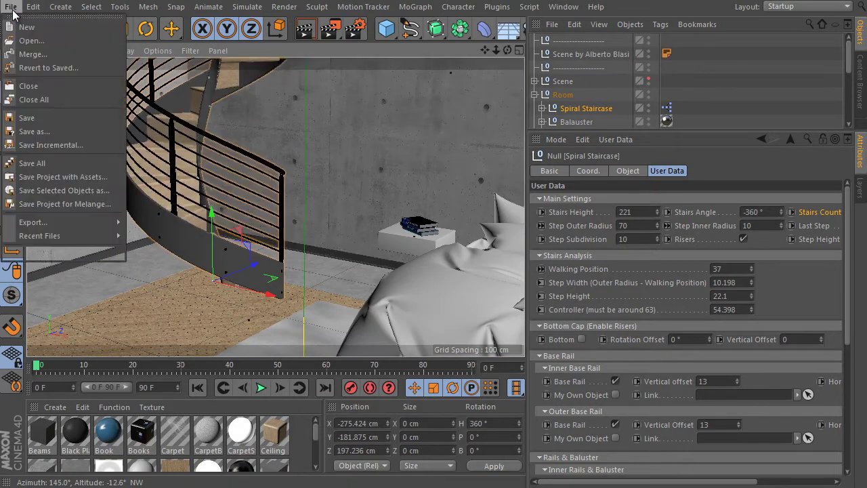
{"action": "left_click", "coordinate": [27, 28]}
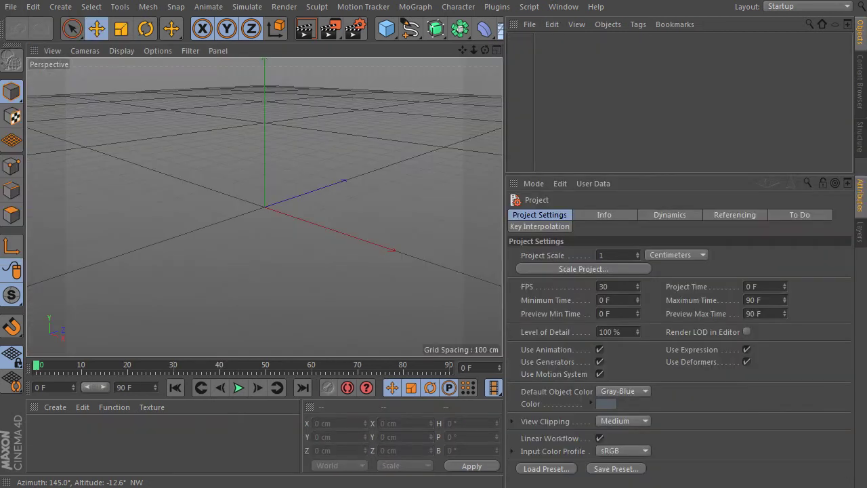
{"action": "left_click", "coordinate": [860, 84]}
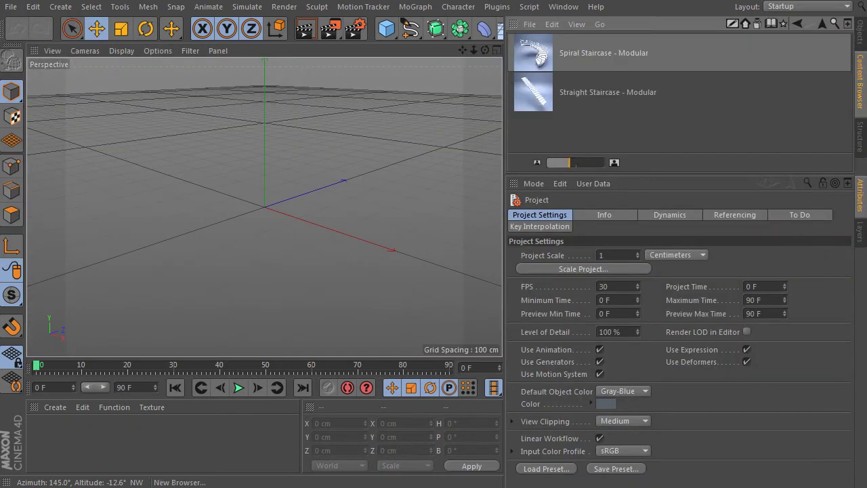
{"action": "double_click", "coordinate": [546, 61]}
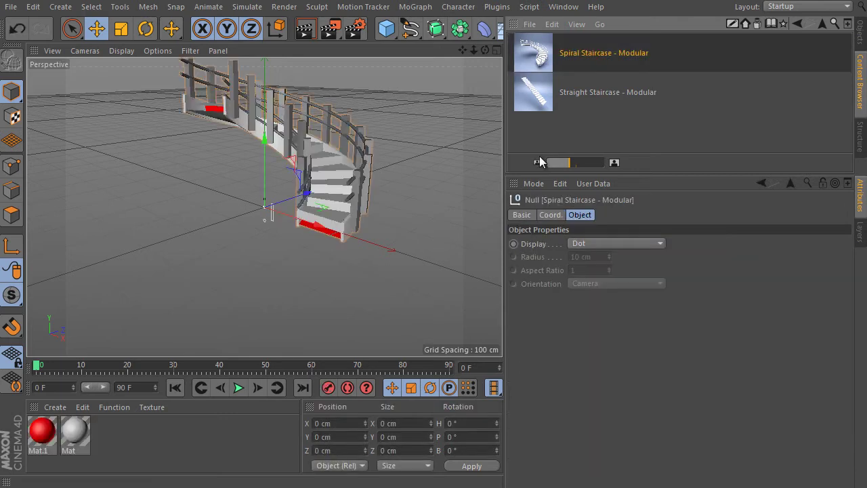
{"action": "left_click", "coordinate": [858, 34]}
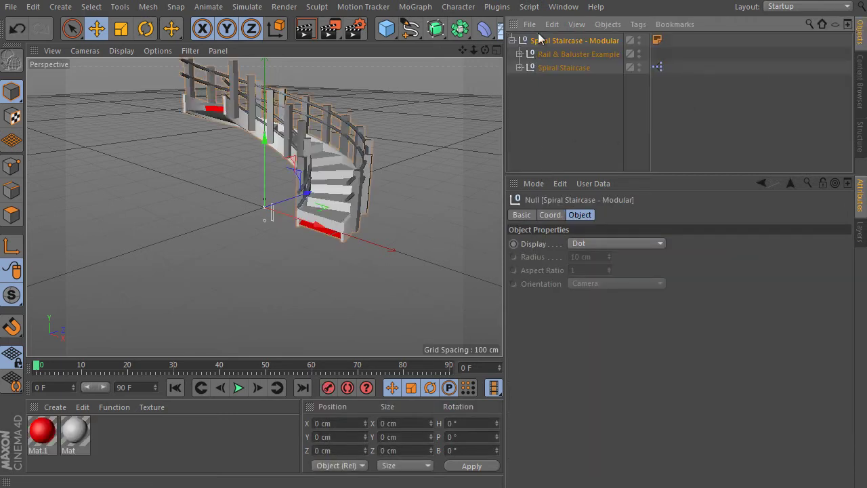
Expand the Rail & Baluster Example group to show the objects inside its Baluster Example and Rail Example
{"action": "left_click_drag", "start_coordinate": [406, 151], "coordinate": [370, 184], "text": "alt"}
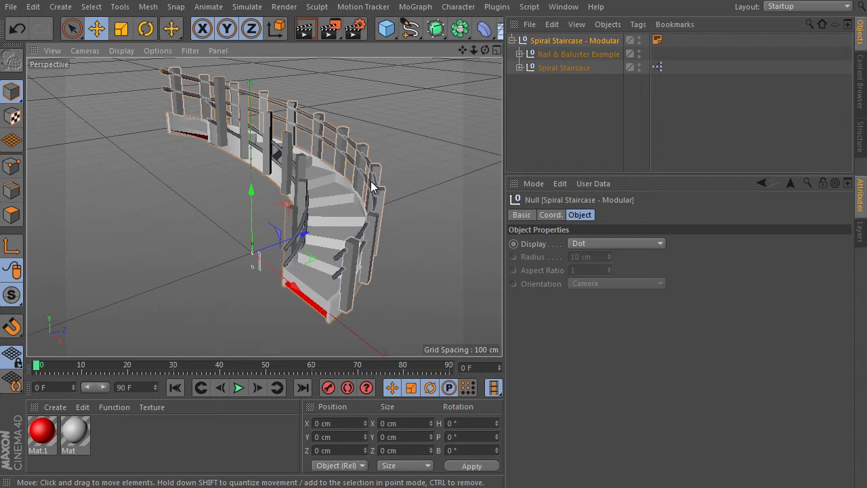
{"action": "left_click", "coordinate": [577, 56]}
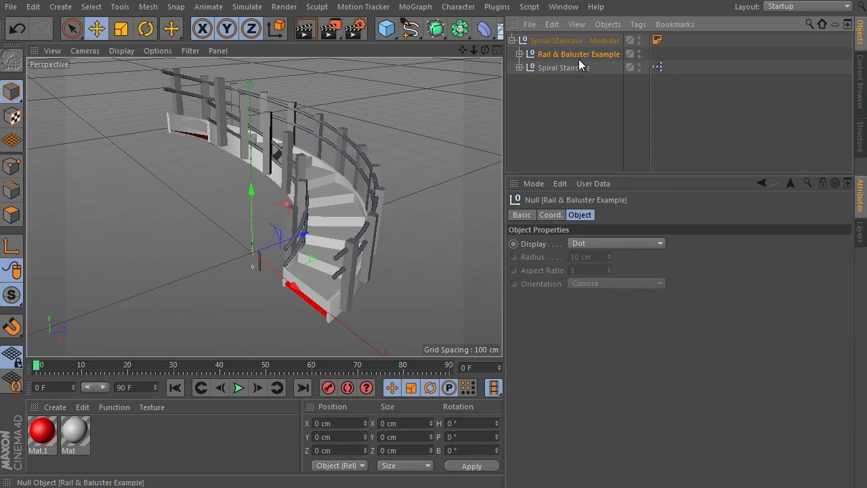
{"action": "left_click", "coordinate": [519, 55]}
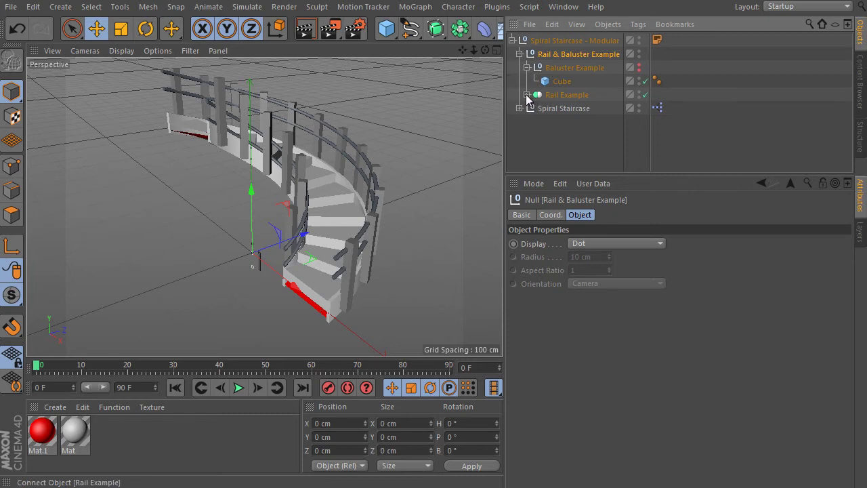
{"action": "left_click", "coordinate": [527, 95]}
{"action": "left_click", "coordinate": [567, 119], "text": "shift"}
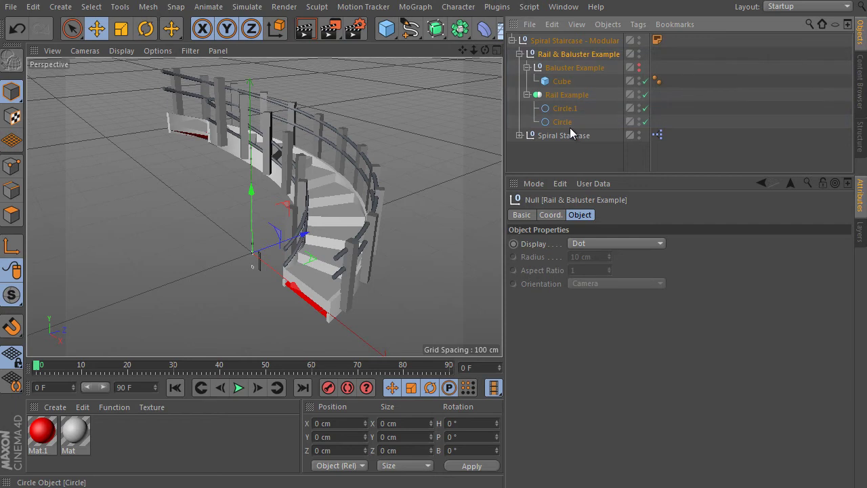
Display the Spiral Staircase's user data and collapse its Base Rail and Rails & Baluster groups
{"action": "left_click", "coordinate": [576, 136]}
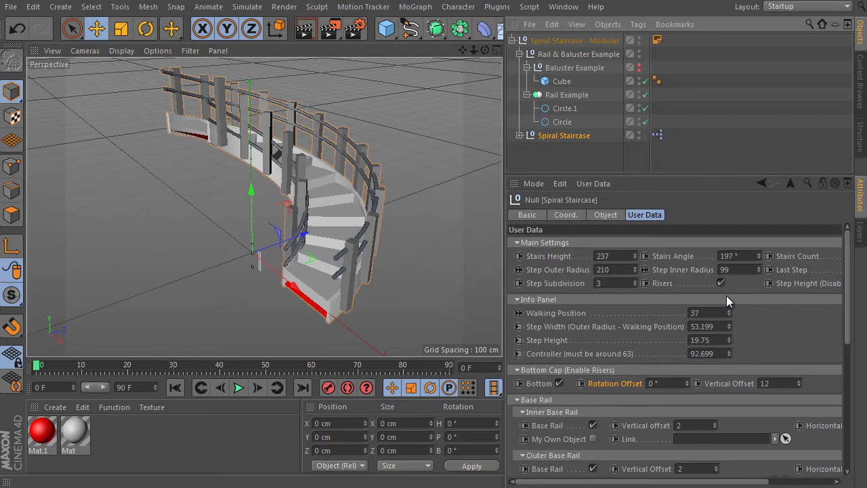
{"action": "left_click", "coordinate": [518, 400]}
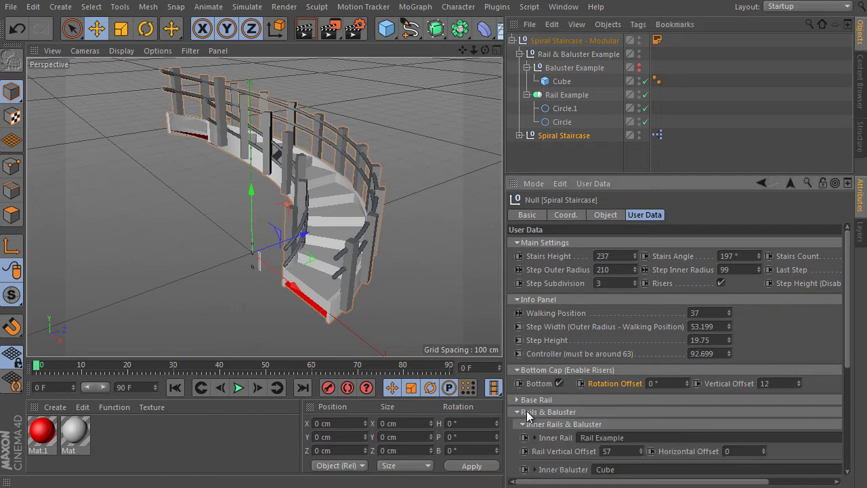
{"action": "left_click", "coordinate": [516, 413]}
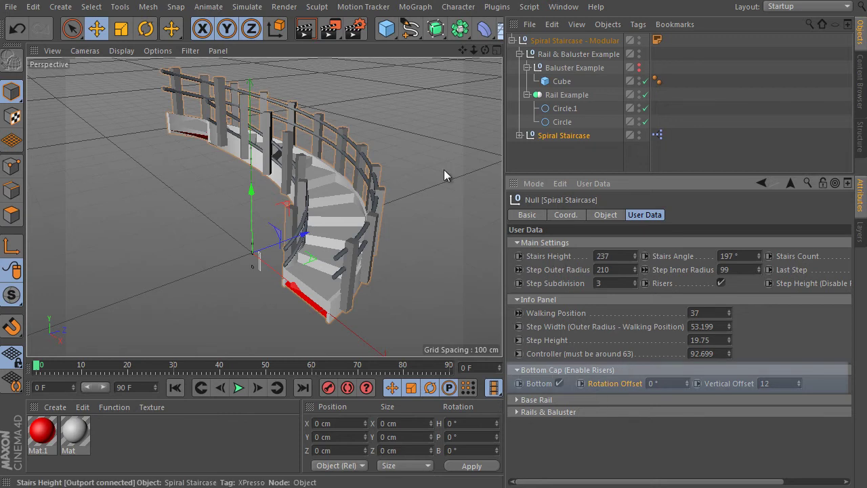
Inspect the staircase from underneath and expand its Base Rail settings to review them with the Rails & Baluster settings
{"action": "left_click_drag", "start_coordinate": [425, 211], "coordinate": [373, 135], "text": "alt"}
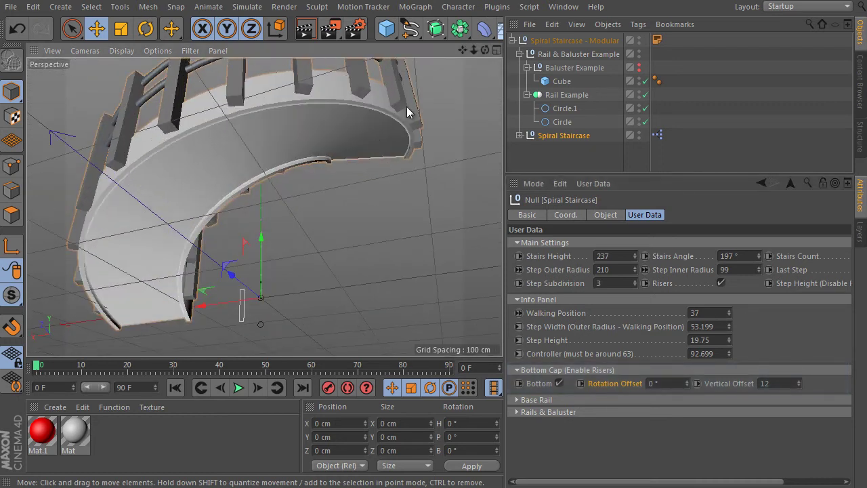
{"action": "left_click_drag", "start_coordinate": [407, 106], "coordinate": [384, 301], "text": "alt"}
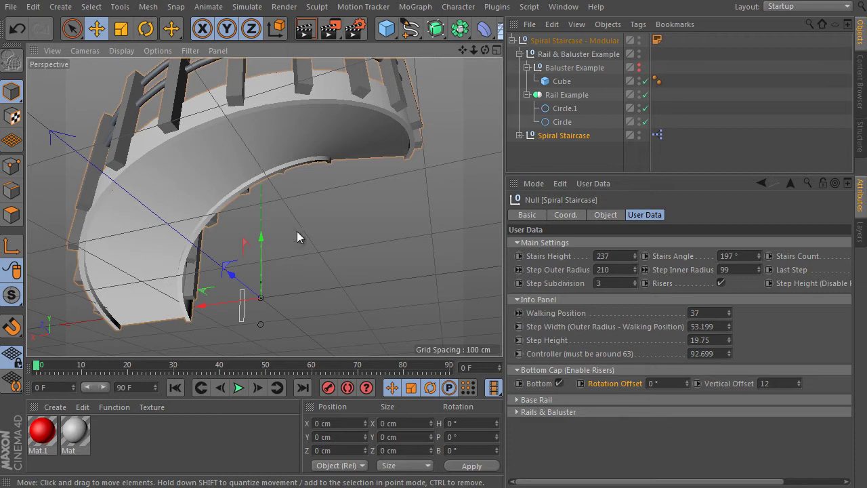
{"action": "left_click_drag", "start_coordinate": [297, 231], "coordinate": [338, 270], "text": "alt"}
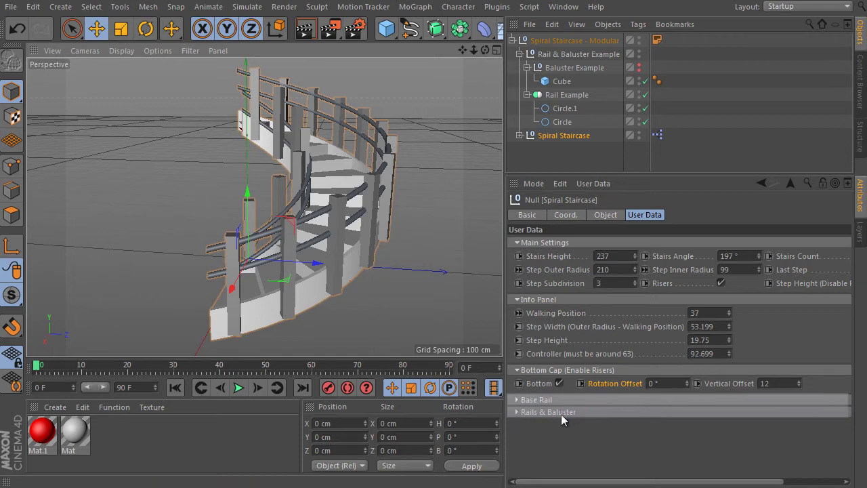
{"action": "left_click", "coordinate": [516, 401]}
{"action": "scroll", "coordinate": [851, 289], "scroll_direction": "down", "scroll_amount": 2}
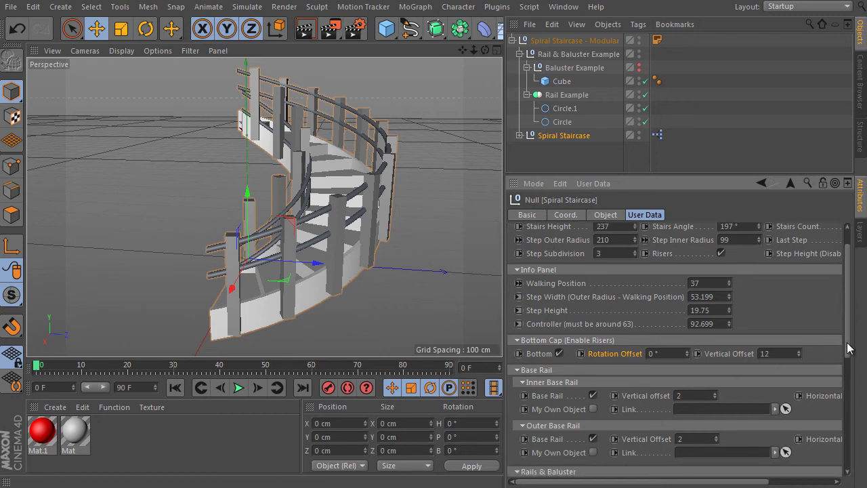
{"action": "scroll", "coordinate": [850, 349], "scroll_direction": "down", "scroll_amount": 5}
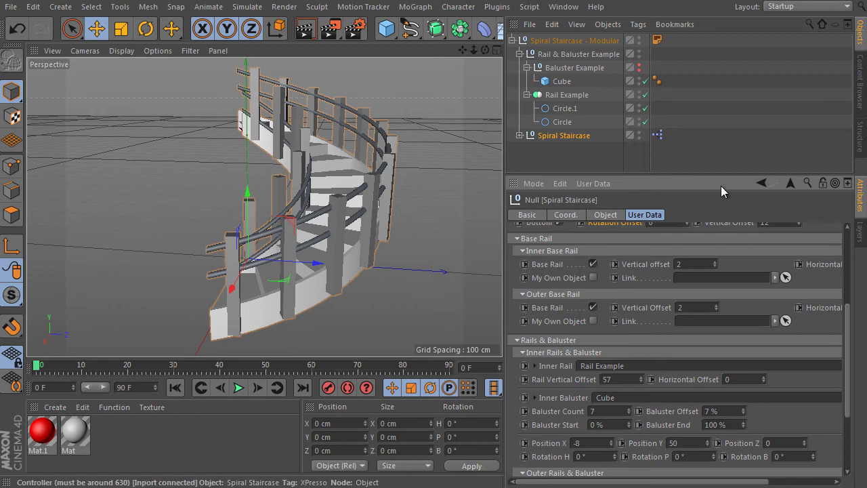
{"action": "left_click_drag", "start_coordinate": [721, 177], "coordinate": [721, 118]}
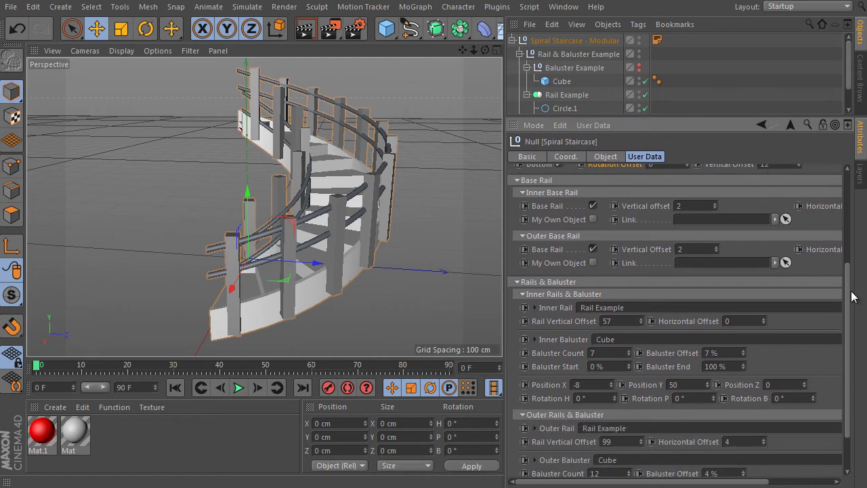
{"action": "left_click_drag", "start_coordinate": [851, 292], "coordinate": [848, 293]}
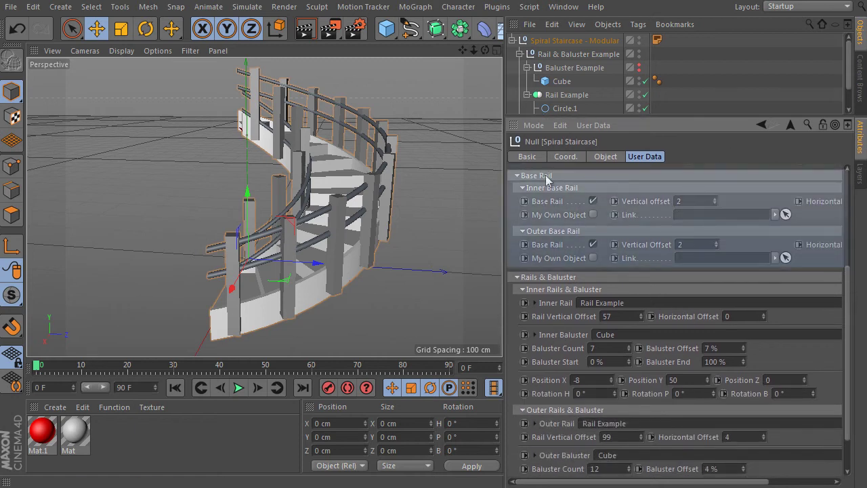
Turn the staircase's inner base rail off and back on
{"action": "left_click", "coordinate": [593, 202]}
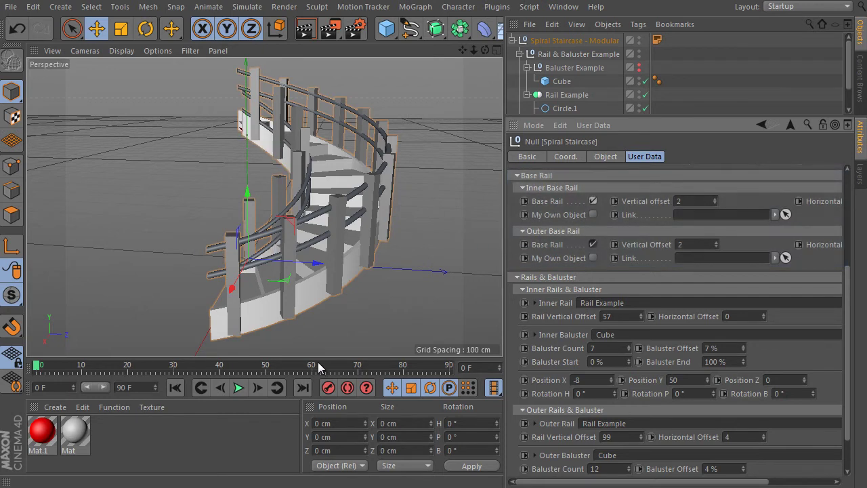
{"action": "left_click", "coordinate": [593, 200]}
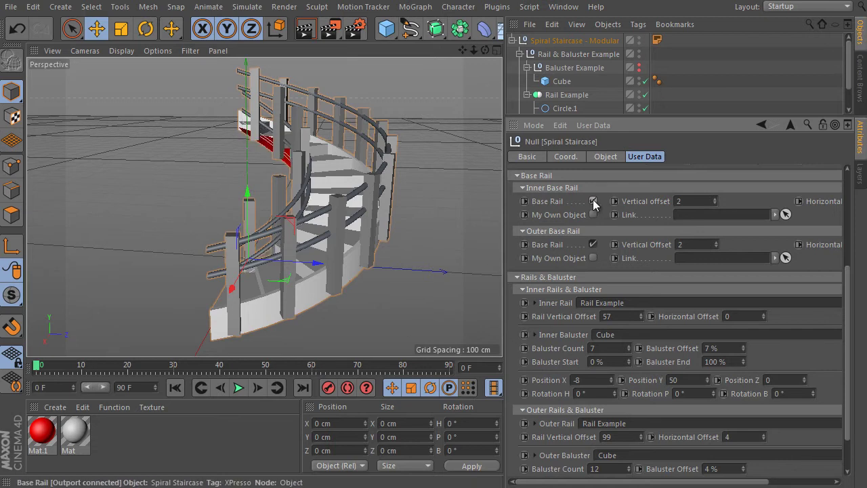
{"action": "left_click", "coordinate": [593, 199]}
Turn the outer base rail off and back on while viewing the staircase from its lower steps
{"action": "left_click_drag", "start_coordinate": [318, 263], "coordinate": [410, 257], "text": "alt"}
{"action": "scroll", "coordinate": [278, 272], "scroll_direction": "up", "scroll_amount": 4}
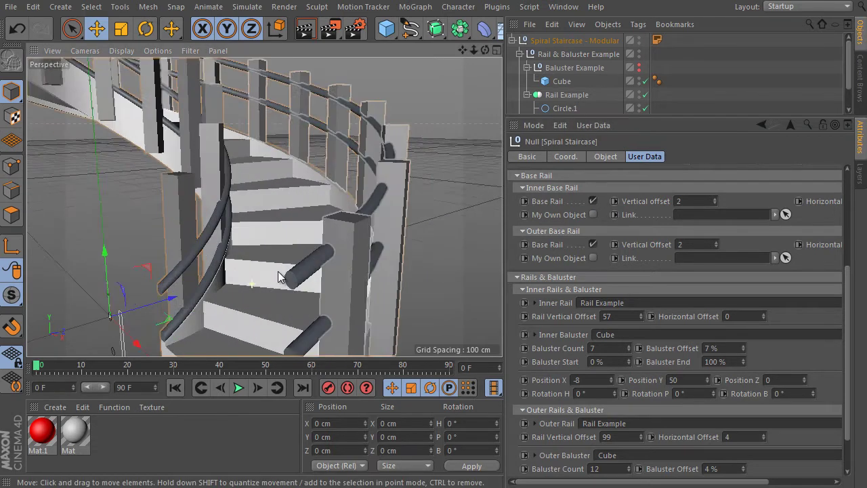
{"action": "left_click_drag", "start_coordinate": [278, 272], "coordinate": [329, 237], "text": "alt"}
{"action": "scroll", "coordinate": [283, 303], "scroll_direction": "down", "scroll_amount": 4}
{"action": "left_click_drag", "start_coordinate": [283, 303], "coordinate": [240, 305], "text": "alt"}
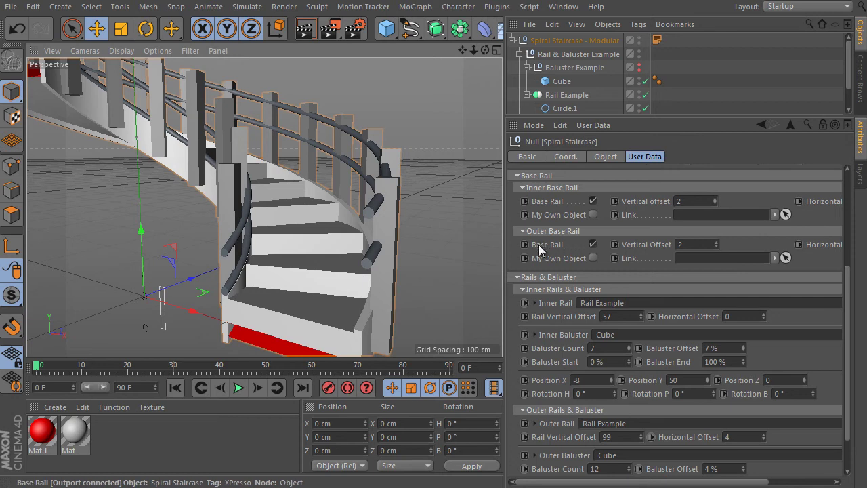
{"action": "left_click", "coordinate": [593, 244]}
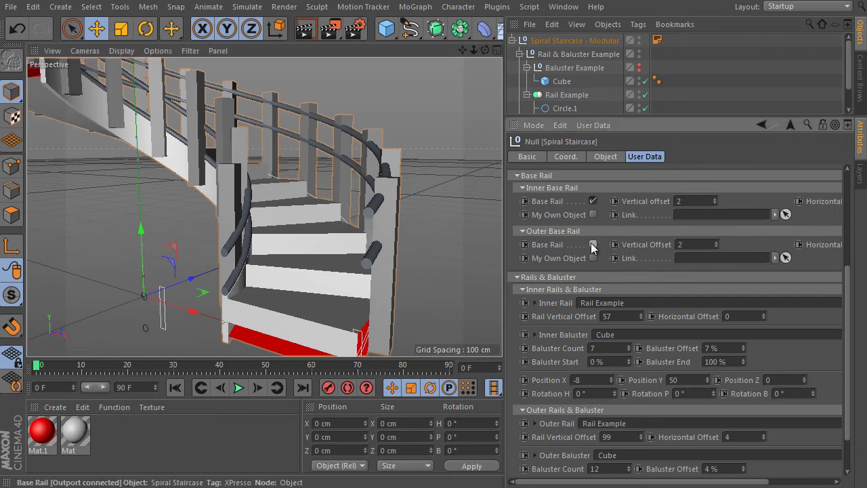
{"action": "left_click", "coordinate": [593, 244]}
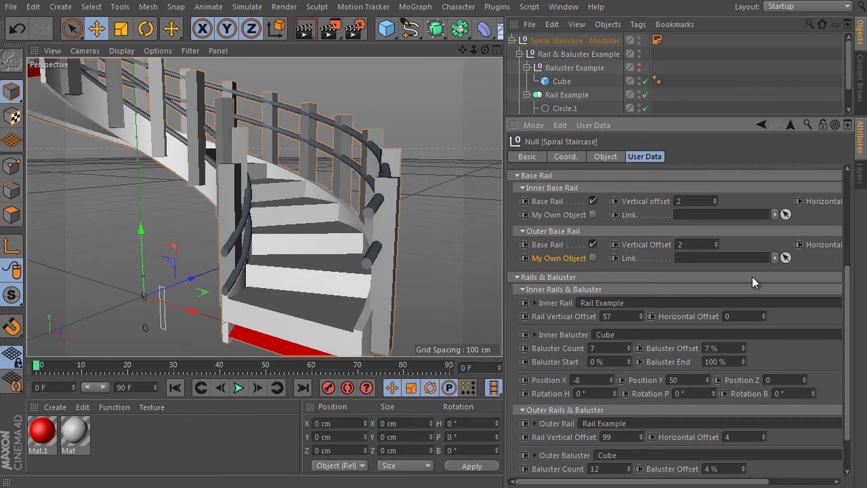
Set the Spiral Staircase's Stairs Height to 266 in the main settings
{"action": "left_click_drag", "start_coordinate": [850, 290], "coordinate": [850, 318]}
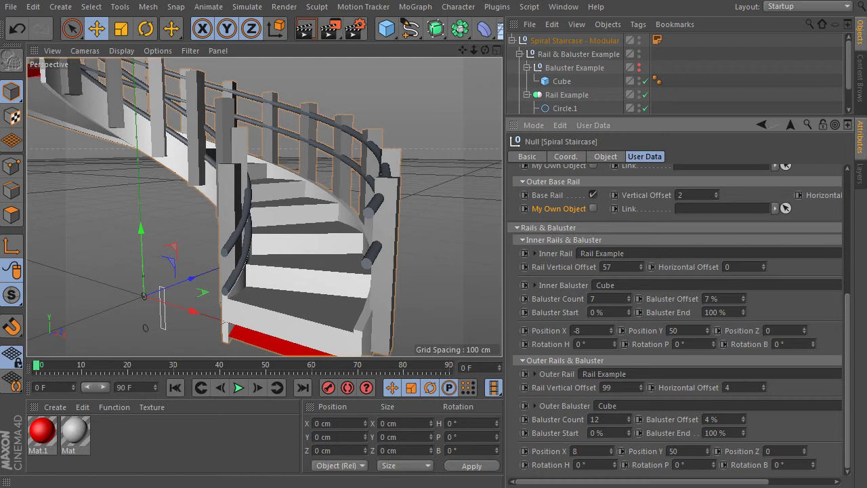
{"action": "left_click_drag", "start_coordinate": [846, 348], "coordinate": [840, 199]}
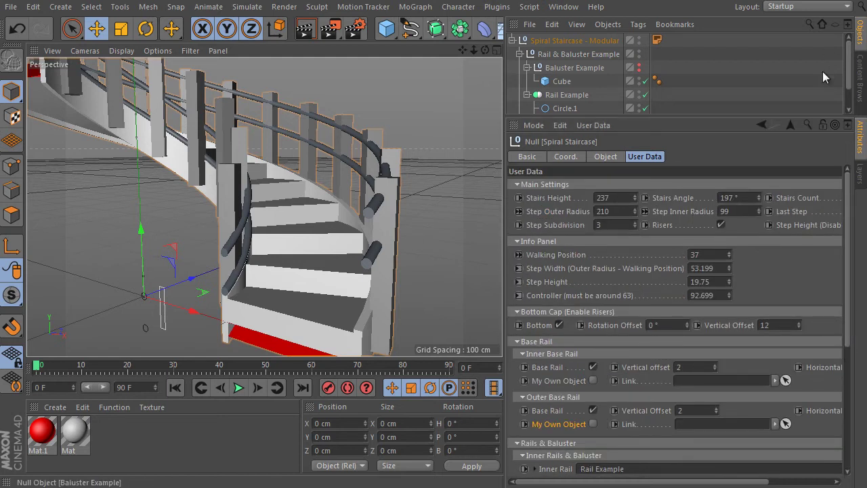
{"action": "scroll", "coordinate": [704, 96], "scroll_direction": "down", "scroll_amount": 2}
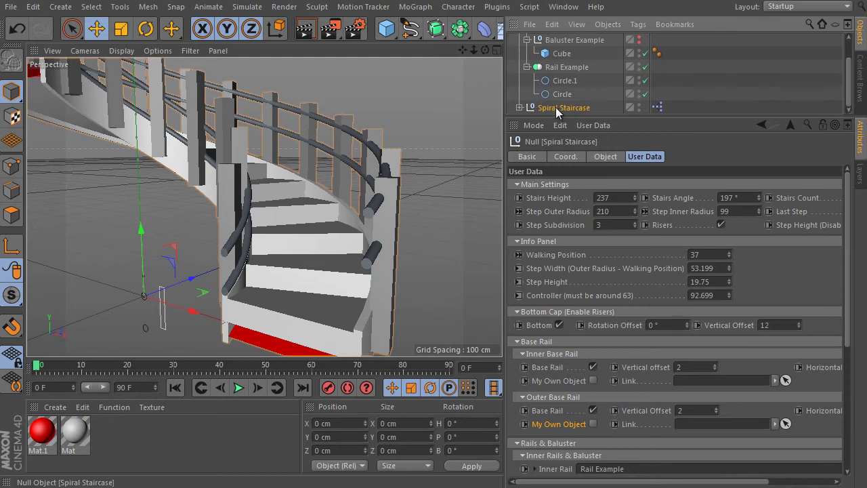
{"action": "scroll", "coordinate": [332, 144], "scroll_direction": "down", "scroll_amount": 4}
{"action": "left_click_drag", "start_coordinate": [332, 144], "coordinate": [310, 187], "text": "alt"}
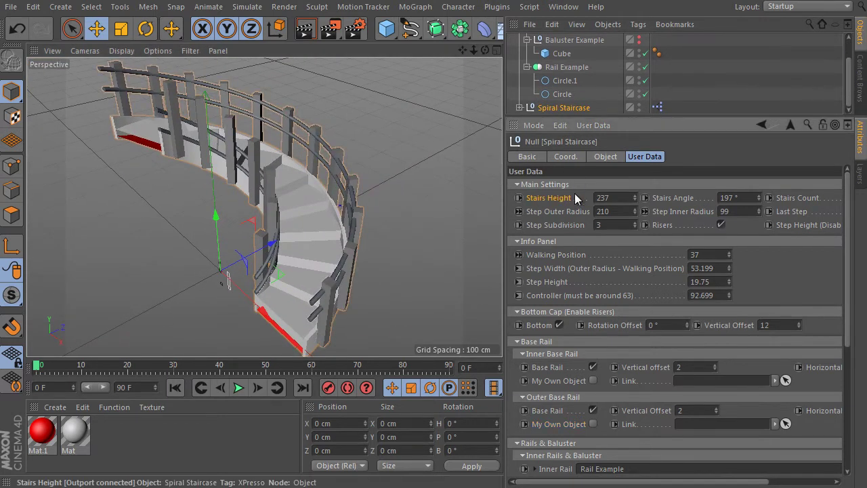
{"action": "left_click_drag", "start_coordinate": [636, 194], "coordinate": [624, 195]}
{"action": "left_click", "coordinate": [624, 196]}
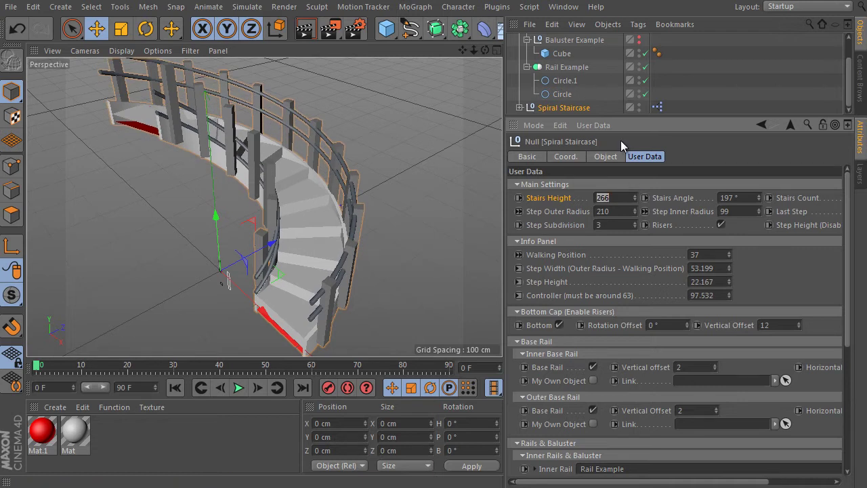
Set the Spiral Staircase's Stairs Height to 290 and its Stairs Angle to 270°
{"action": "type", "text": "290"}
{"action": "key", "text": "Return"}
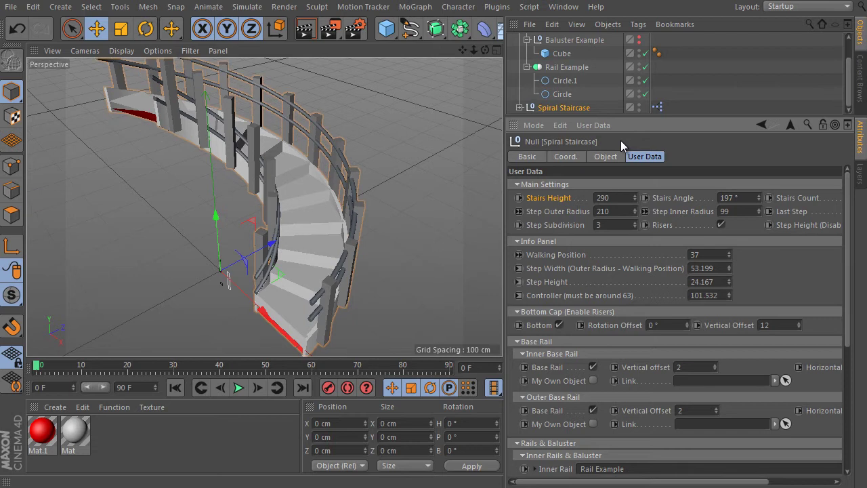
{"action": "left_click", "coordinate": [749, 198]}
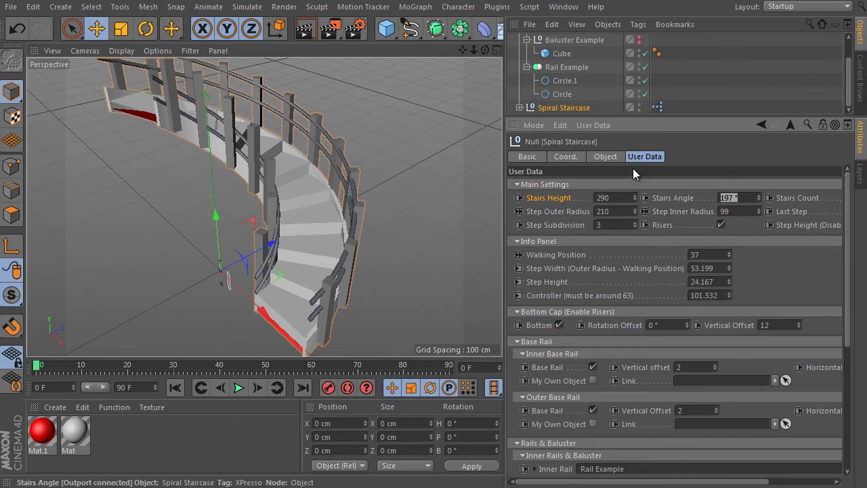
{"action": "type", "text": "2"}
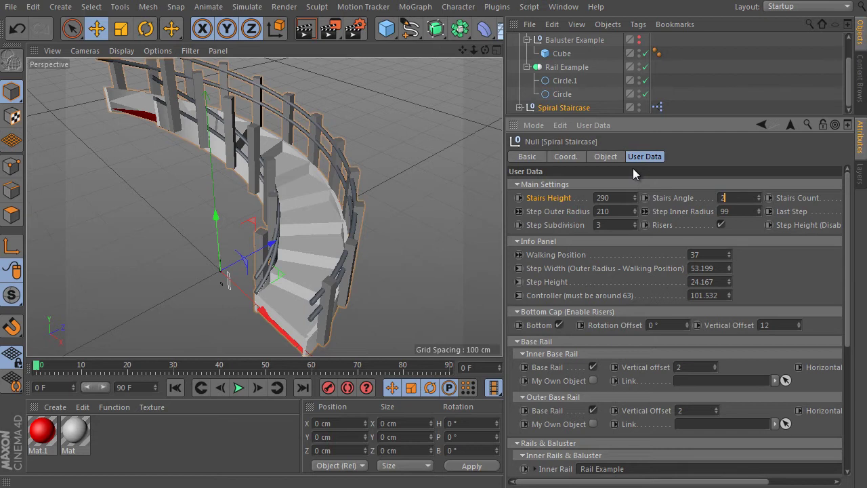
{"action": "type", "text": "70"}
{"action": "key", "text": "Return"}
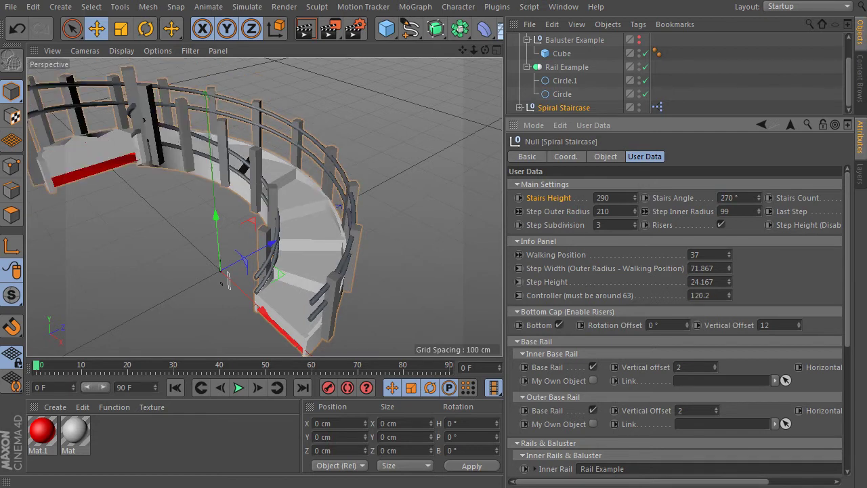
Vary the Stairs Angle freely and restore it to 270°
{"action": "left_click_drag", "start_coordinate": [757, 197], "coordinate": [807, 162]}
{"action": "key", "text": "BackSpace"}
{"action": "key", "text": "BackSpace"}
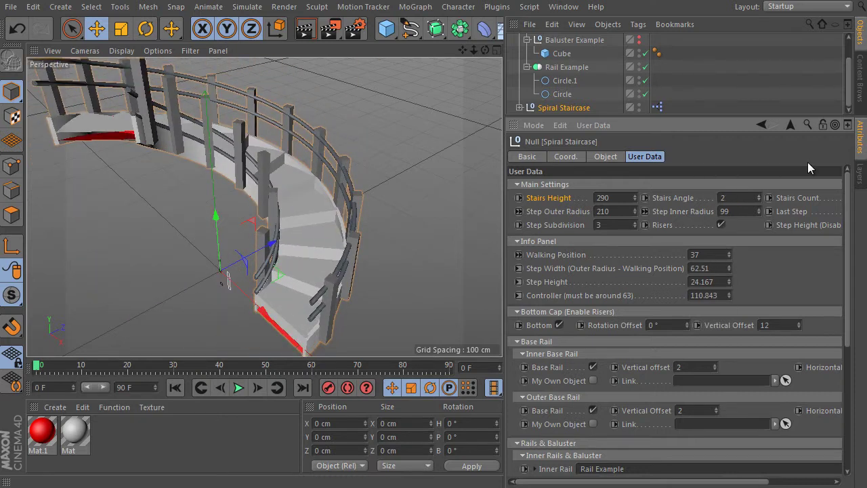
{"action": "type", "text": "70"}
{"action": "key", "text": "Return"}
Raise the Stairs Count and fine-tune it to 22 steps
{"action": "left_click_drag", "start_coordinate": [661, 481], "coordinate": [726, 479]}
{"action": "left_click_drag", "start_coordinate": [834, 200], "coordinate": [834, 193]}
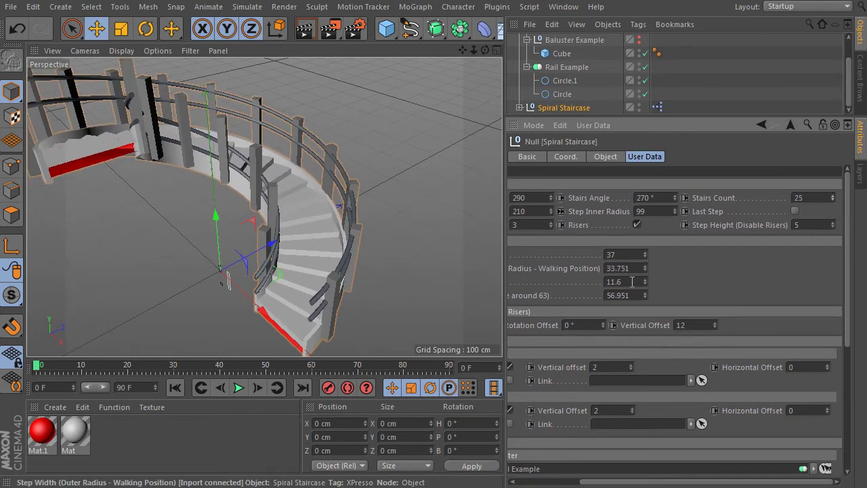
{"action": "left_click", "coordinate": [832, 200]}
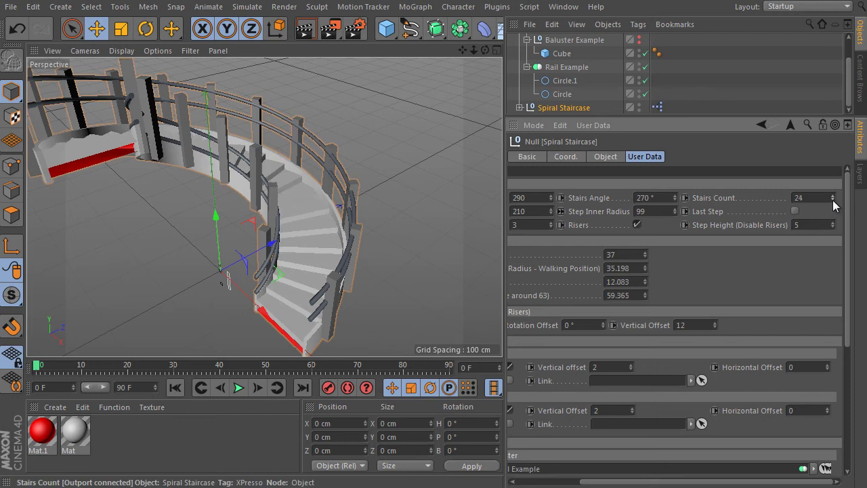
{"action": "left_click", "coordinate": [832, 200]}
{"action": "left_click", "coordinate": [832, 199]}
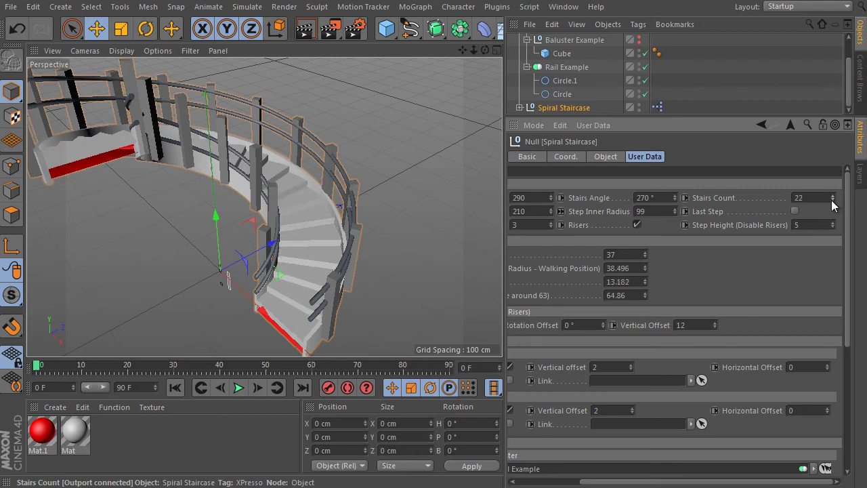
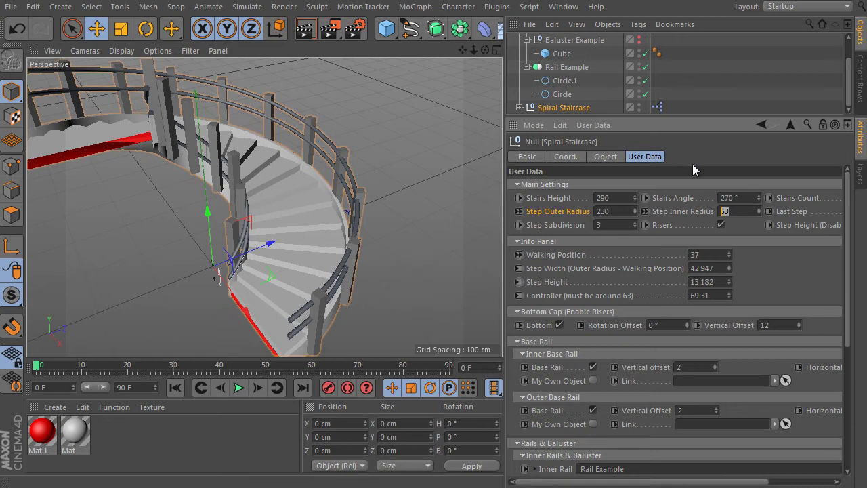
Set the Step Inner Radius to 50 and enable the Last Step option
{"action": "key", "text": "Return"}
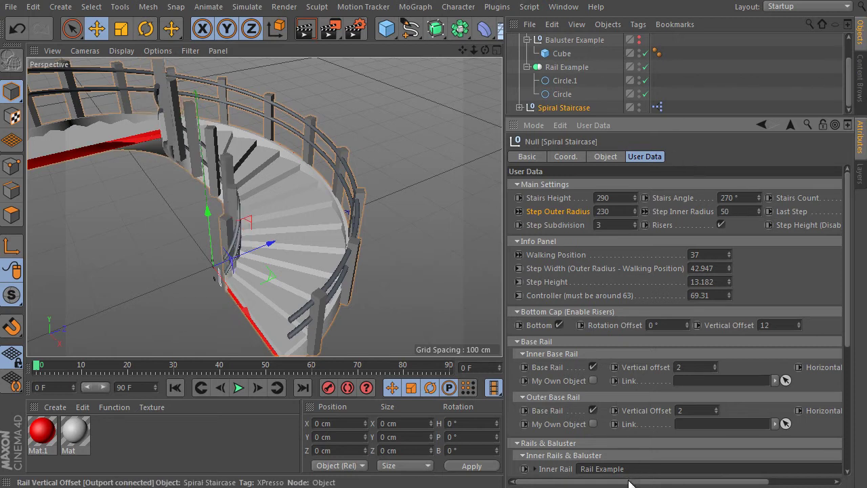
{"action": "left_click_drag", "start_coordinate": [631, 482], "coordinate": [683, 472]}
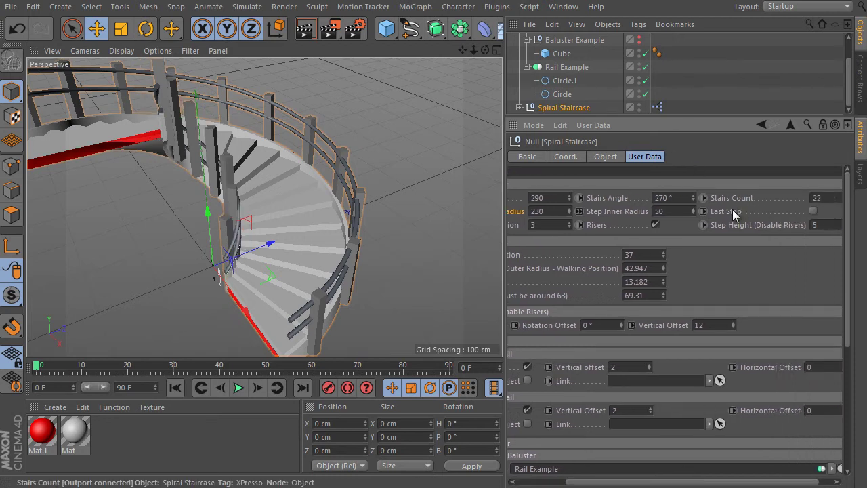
{"action": "left_click", "coordinate": [812, 211]}
Add a cube and, in the top view, move it into the staircase's open quarter at X 100 cm, Z -100 cm
{"action": "left_click_drag", "start_coordinate": [465, 221], "coordinate": [333, 128], "text": "alt"}
{"action": "left_click_drag", "start_coordinate": [386, 29], "coordinate": [505, 48]}
{"action": "key", "text": "F2"}
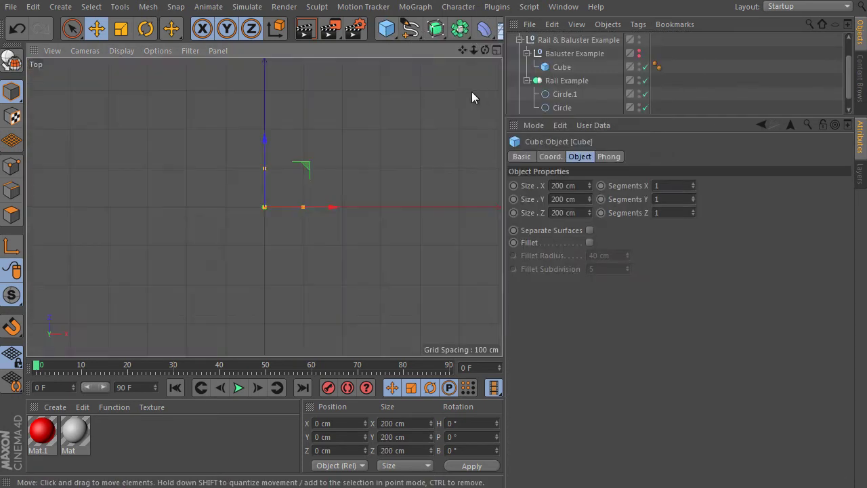
{"action": "scroll", "coordinate": [582, 39], "scroll_direction": "up", "scroll_amount": 2}
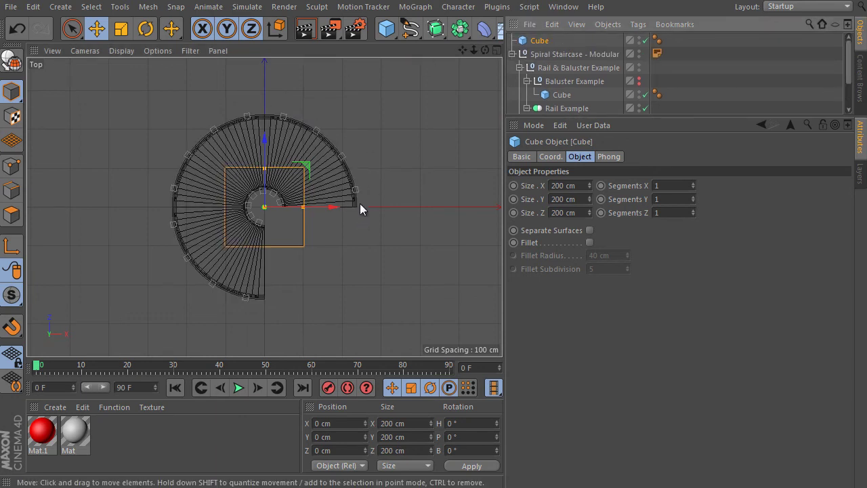
{"action": "left_click_drag", "start_coordinate": [322, 261], "coordinate": [371, 304]}
Make the cube editable and raise its top polygon to Y 290 cm to match the stairs' height
{"action": "key", "text": "c"}
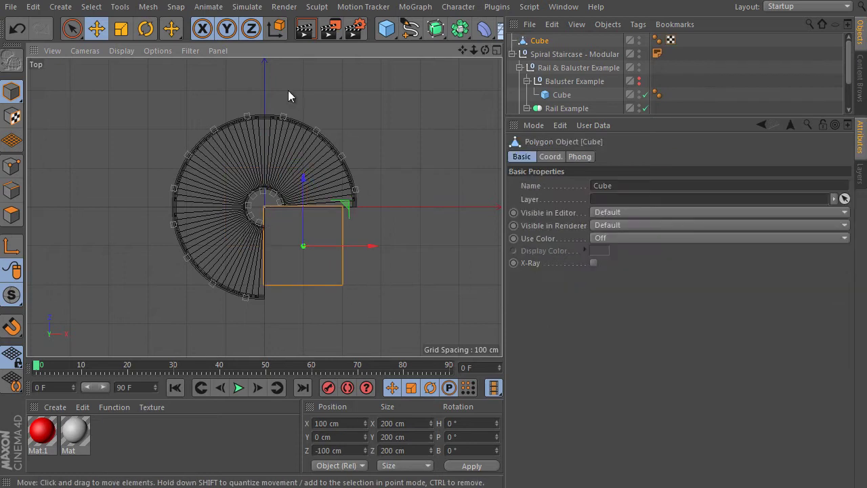
{"action": "left_click", "coordinate": [11, 214]}
{"action": "key", "text": "F1"}
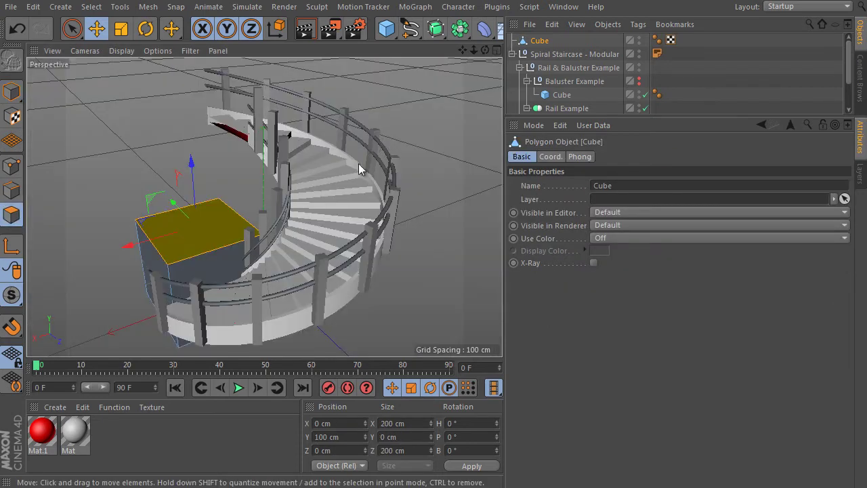
{"action": "left_click", "coordinate": [338, 437]}
{"action": "type", "text": "290"}
{"action": "key", "text": "Return"}
Extend the cube alongside the top step by moving its side polygon outward to Z -180 cm
{"action": "left_click_drag", "start_coordinate": [170, 163], "coordinate": [353, 242], "text": "alt"}
{"action": "left_click", "coordinate": [339, 204]}
{"action": "left_click_drag", "start_coordinate": [380, 282], "coordinate": [434, 318]}
{"action": "left_click_drag", "start_coordinate": [257, 209], "coordinate": [393, 136], "text": "alt"}
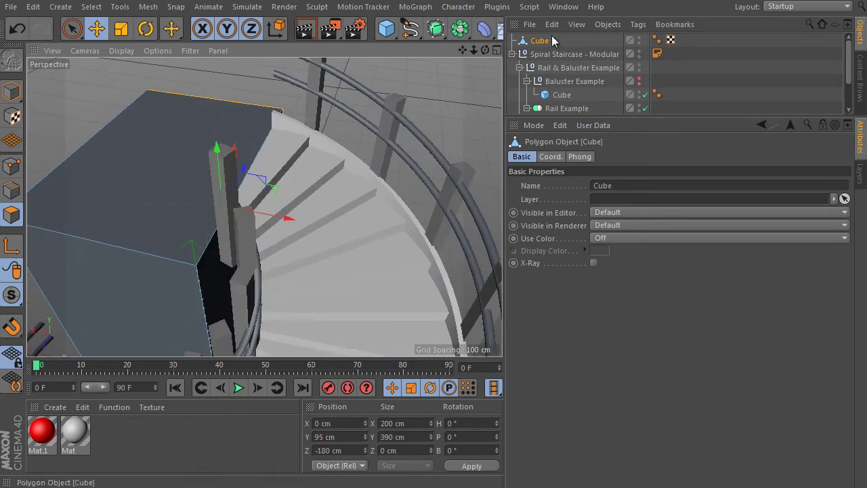
Disable the Spiral Staircase's Last Step option and view where the top step meets the cube
{"action": "scroll", "coordinate": [820, 50], "scroll_direction": "down", "scroll_amount": 3}
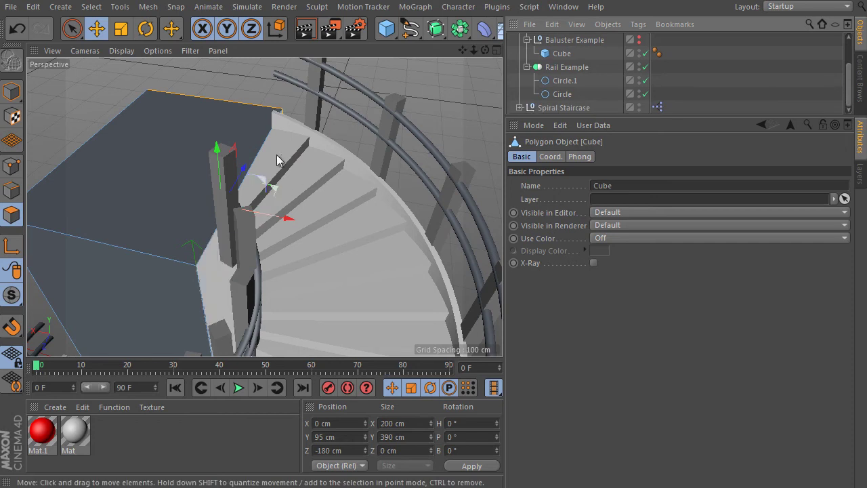
{"action": "left_click", "coordinate": [556, 105]}
{"action": "left_click", "coordinate": [664, 224]}
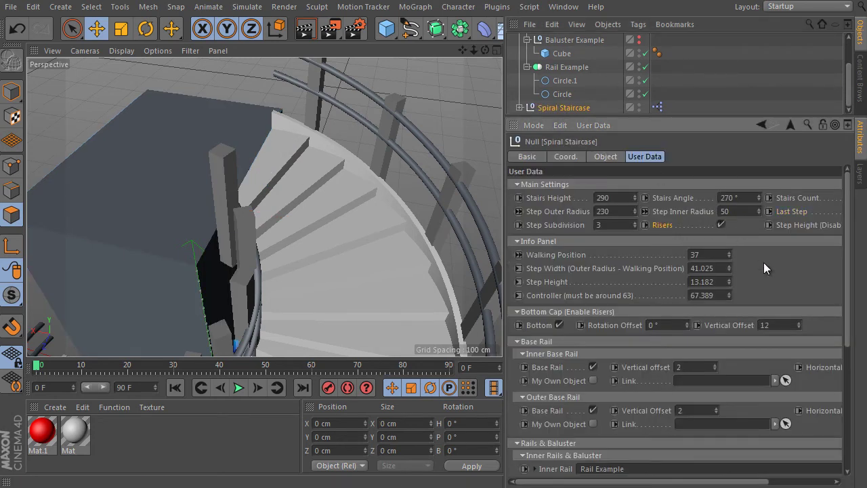
{"action": "left_click_drag", "start_coordinate": [671, 481], "coordinate": [735, 481]}
{"action": "left_click", "coordinate": [708, 214]}
{"action": "left_click", "coordinate": [798, 210]}
{"action": "left_click_drag", "start_coordinate": [275, 146], "coordinate": [243, 117], "text": "alt"}
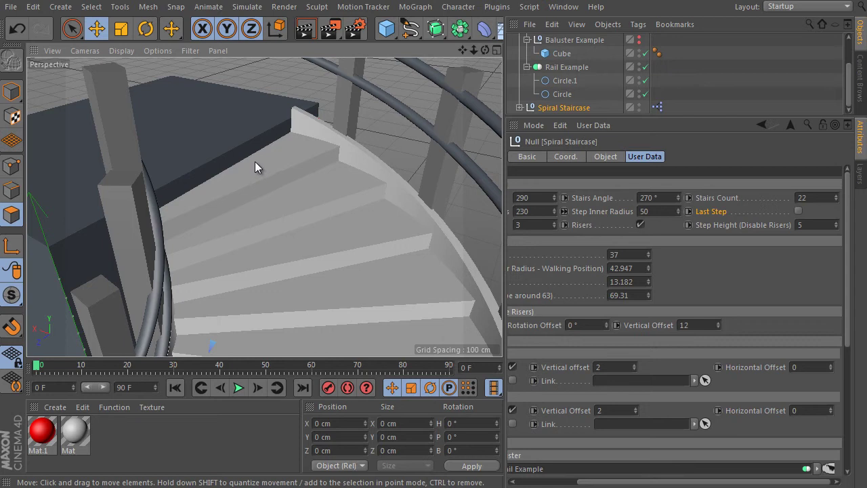
Toggle Last Step on and off repeatedly to compare how the stairs meet the cube, leaving it off
{"action": "left_click", "coordinate": [798, 210]}
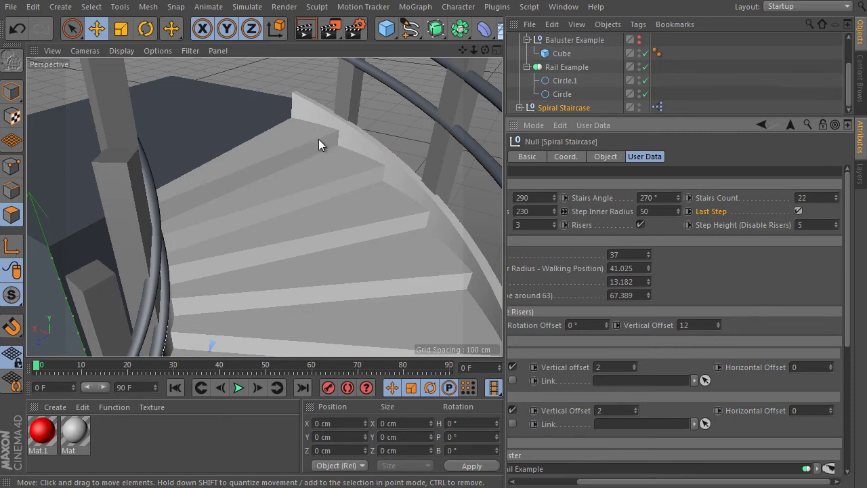
{"action": "left_click", "coordinate": [798, 211]}
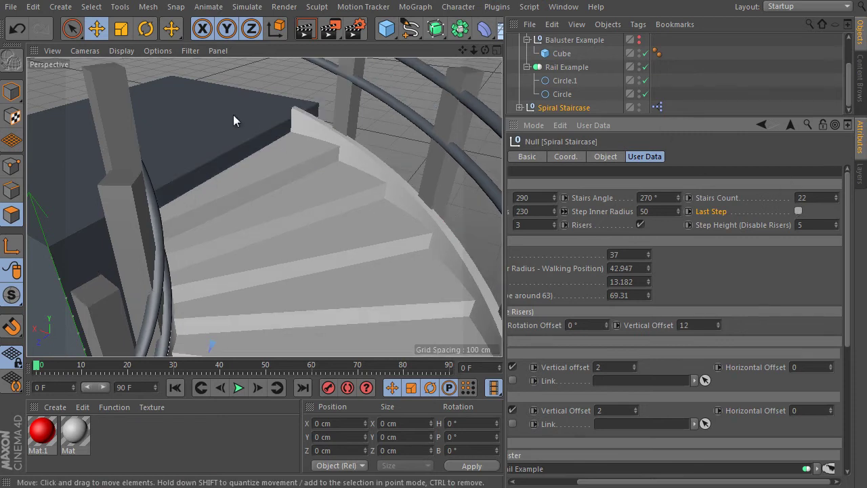
{"action": "left_click_drag", "start_coordinate": [321, 161], "coordinate": [287, 139], "text": "alt"}
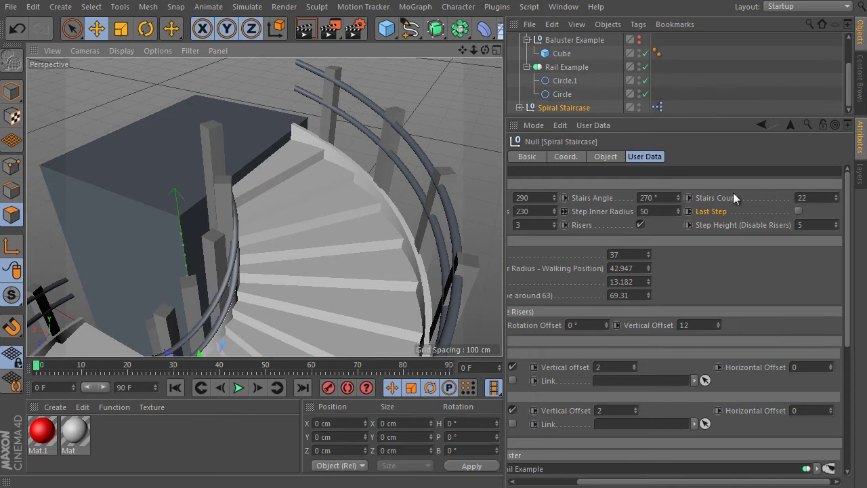
{"action": "left_click", "coordinate": [798, 211]}
{"action": "left_click", "coordinate": [798, 211]}
{"action": "left_click", "coordinate": [797, 211]}
{"action": "left_click", "coordinate": [798, 212]}
{"action": "left_click", "coordinate": [798, 211]}
{"action": "left_click", "coordinate": [798, 211]}
{"action": "left_click", "coordinate": [798, 211]}
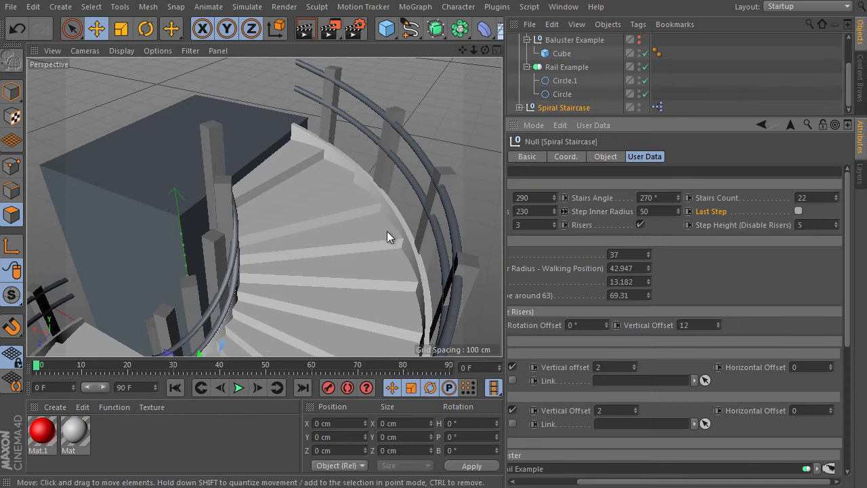
Delete the reference cube standing beside the staircase
{"action": "middle_click_drag", "start_coordinate": [312, 219], "coordinate": [358, 184], "text": "alt"}
{"action": "left_click_drag", "start_coordinate": [614, 483], "coordinate": [550, 484]}
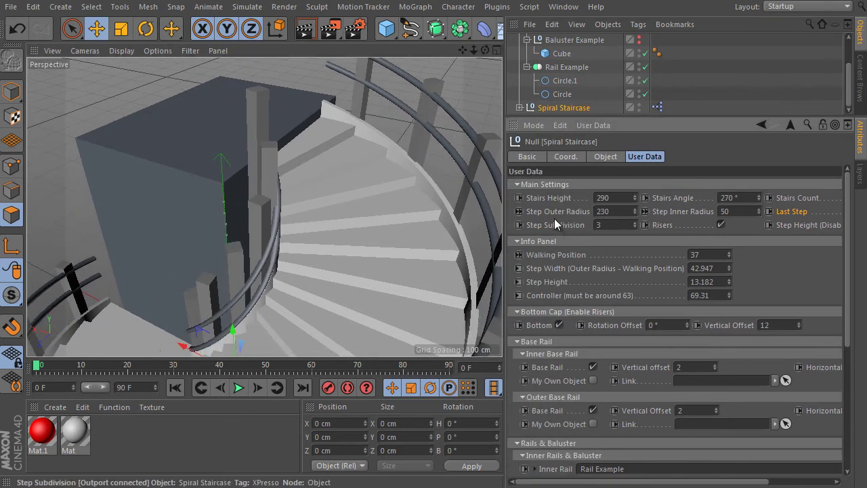
{"action": "scroll", "coordinate": [582, 54], "scroll_direction": "up", "scroll_amount": 3}
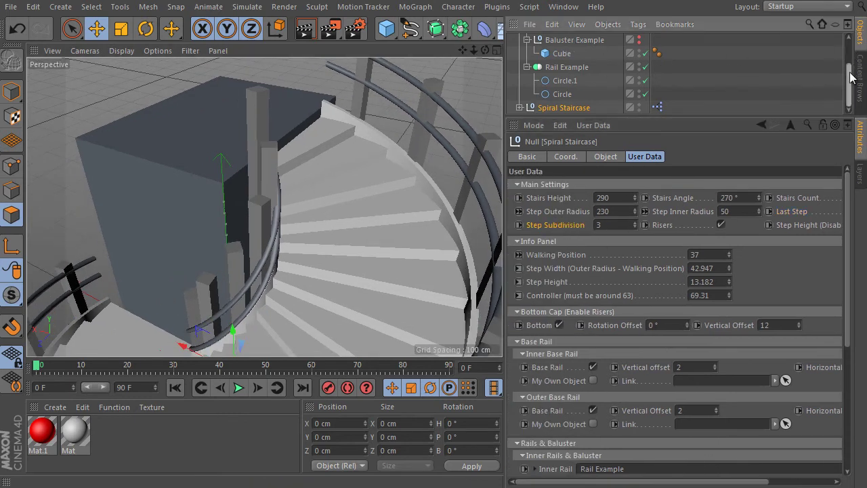
{"action": "left_click", "coordinate": [549, 42]}
{"action": "key", "text": "Delete"}
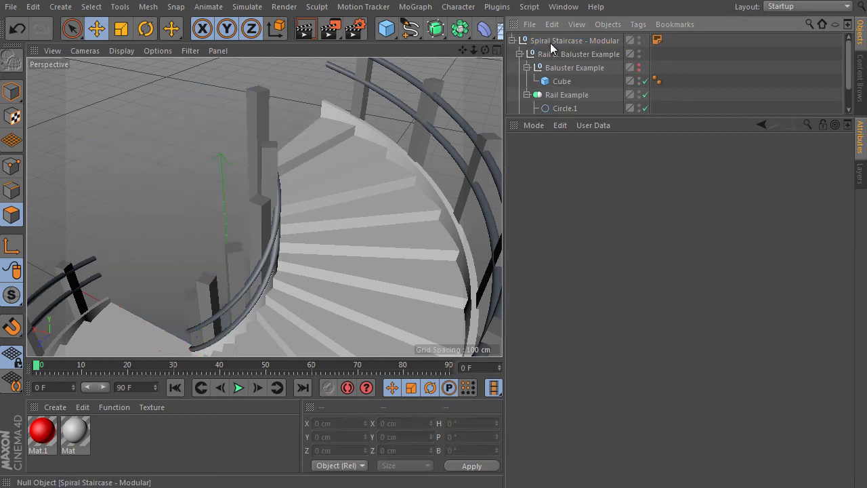
Vary the Spiral Staircase's Step Subdivision while viewing the steps from the top, and return it to 3
{"action": "key", "text": "F3"}
{"action": "key", "text": "F2"}
{"action": "right_click_drag", "start_coordinate": [269, 192], "coordinate": [325, 178], "text": "alt"}
{"action": "middle_click_drag", "start_coordinate": [348, 169], "coordinate": [355, 273], "text": "alt"}
{"action": "right_click_drag", "start_coordinate": [378, 227], "coordinate": [395, 227], "text": "alt"}
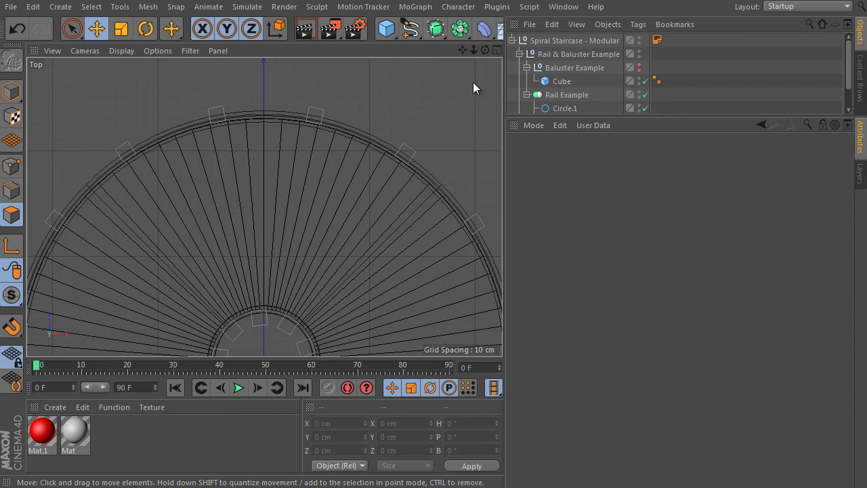
{"action": "left_click_drag", "start_coordinate": [846, 82], "coordinate": [847, 102]}
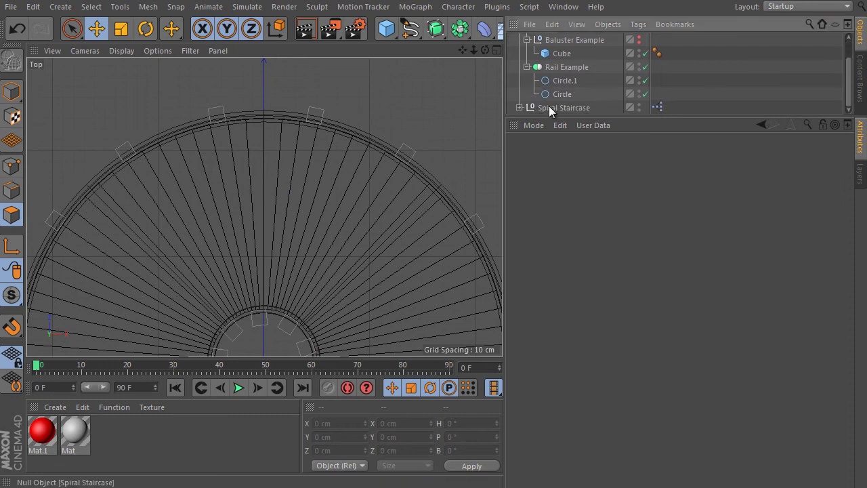
{"action": "left_click", "coordinate": [548, 107]}
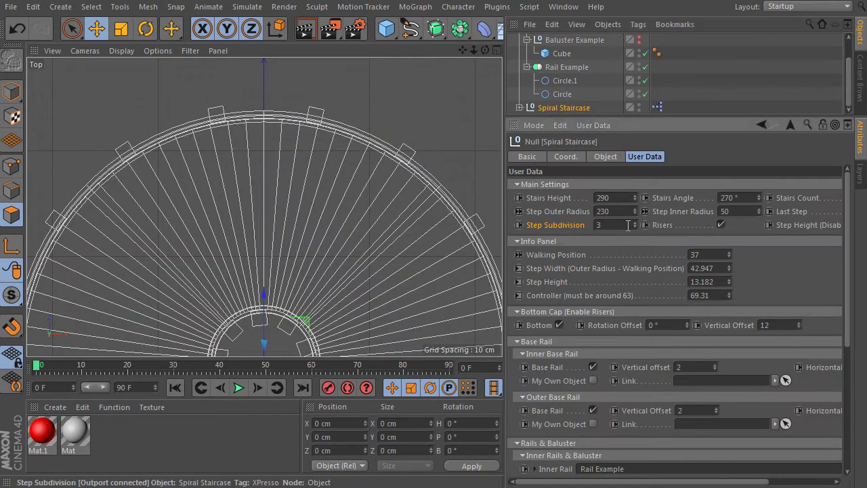
{"action": "mouse_move", "coordinate": [635, 224]}
{"action": "left_mouse_down"}
{"action": "mouse_move", "coordinate": [636, 214]}
{"action": "mouse_move", "coordinate": [632, 239]}
{"action": "left_mouse_up"}
Turn off the staircase's Risers in the perspective view and inspect the steps from below
{"action": "key", "text": "F1"}
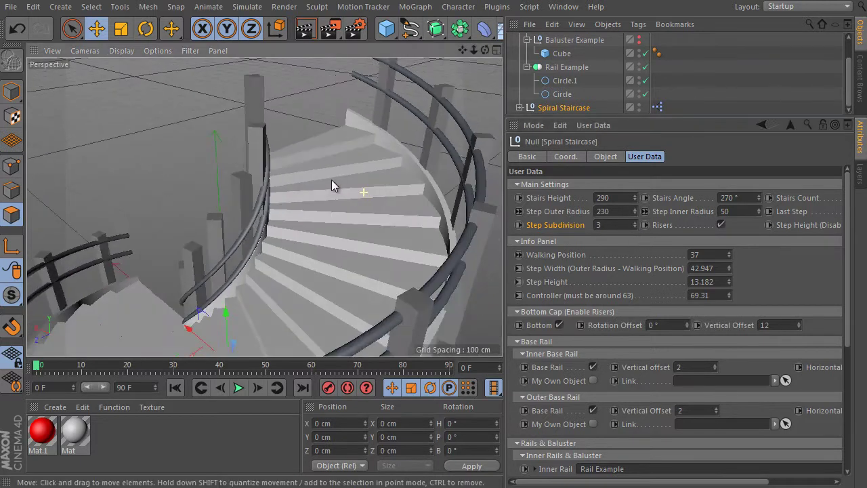
{"action": "scroll", "coordinate": [336, 186], "scroll_direction": "up", "scroll_amount": 3}
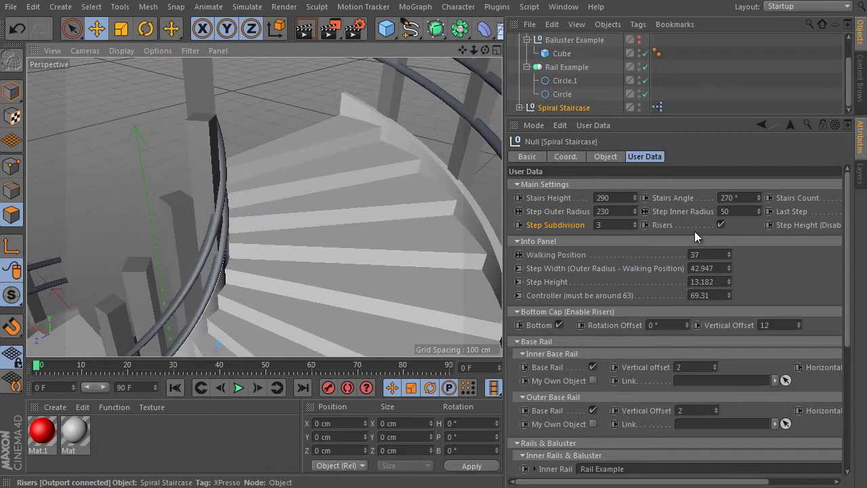
{"action": "left_click", "coordinate": [720, 224]}
{"action": "left_click_drag", "start_coordinate": [386, 182], "coordinate": [364, 188], "text": "alt"}
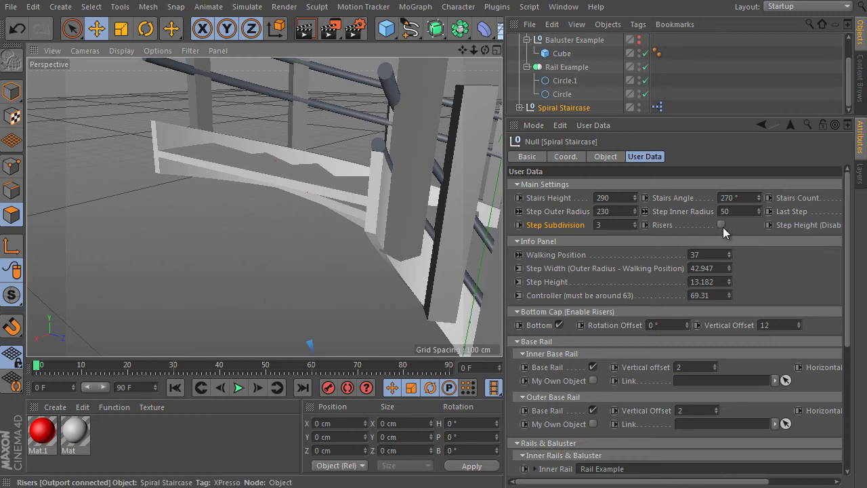
Switch the Bottom cap off and on with the risers disabled, and turn Risers back on
{"action": "left_click", "coordinate": [558, 326]}
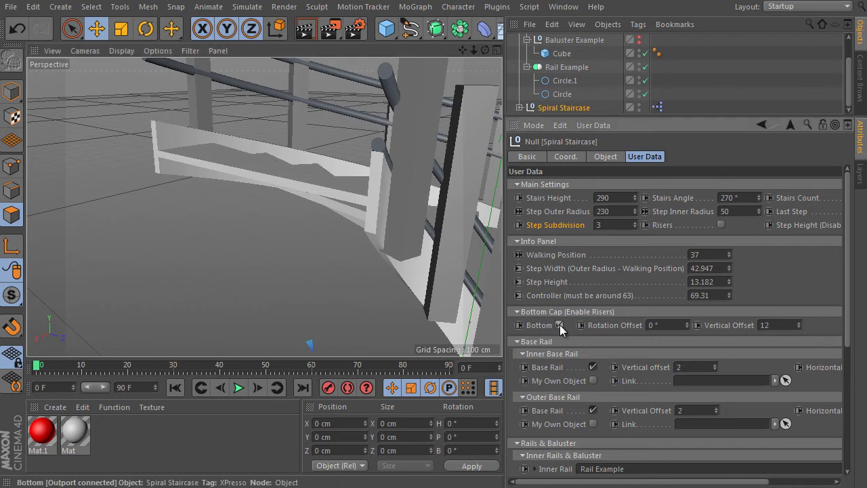
{"action": "left_click", "coordinate": [559, 324]}
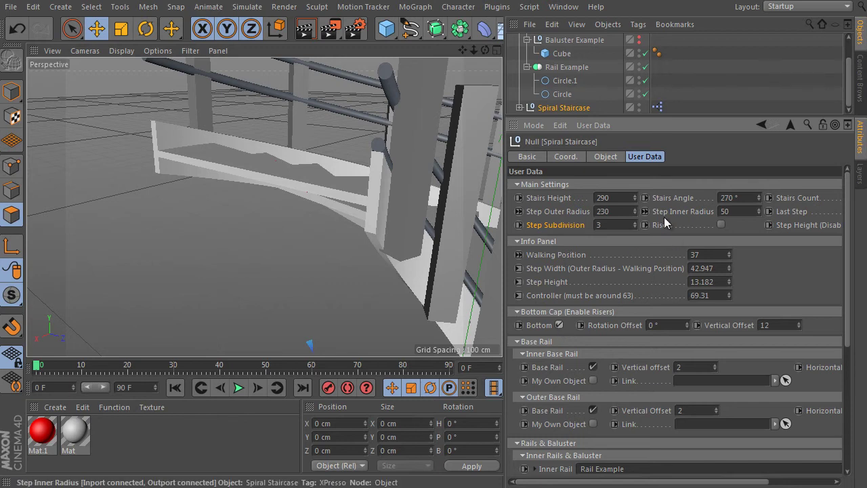
{"action": "left_click", "coordinate": [720, 224]}
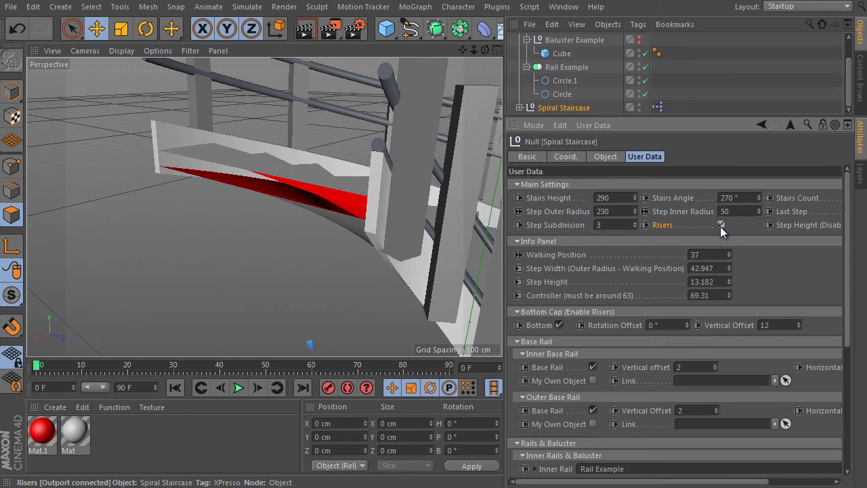
Switch the Bottom cap off and on with the risers enabled to compare the underside of the steps
{"action": "scroll", "coordinate": [377, 232], "scroll_direction": "down", "scroll_amount": 3}
{"action": "left_click_drag", "start_coordinate": [376, 232], "coordinate": [400, 150], "text": "alt"}
{"action": "left_click", "coordinate": [556, 326]}
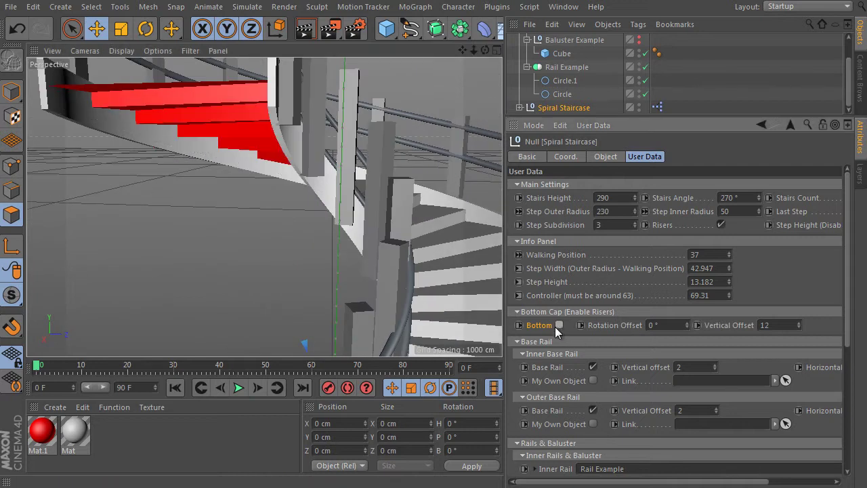
{"action": "left_click", "coordinate": [557, 327]}
{"action": "left_click_drag", "start_coordinate": [362, 194], "coordinate": [274, 244], "text": "alt"}
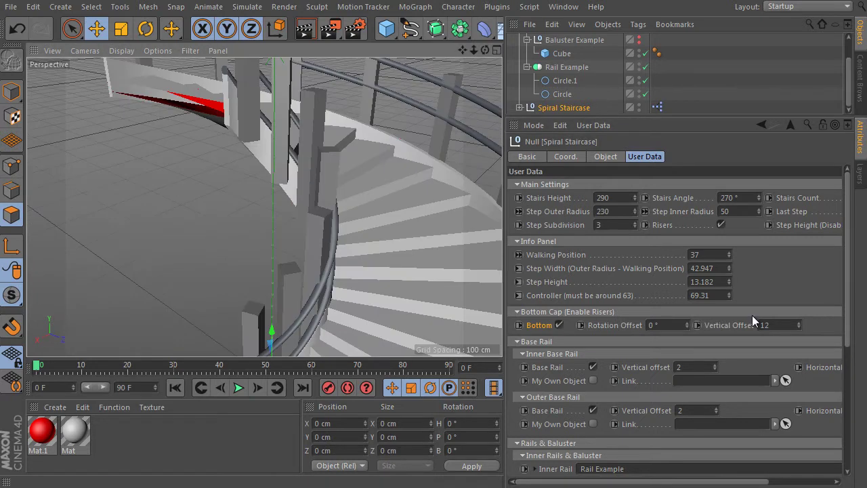
Turn off the staircase's Risers, try a Step Height of 3, and return the Step Height to 5
{"action": "left_click_drag", "start_coordinate": [681, 480], "coordinate": [747, 481]}
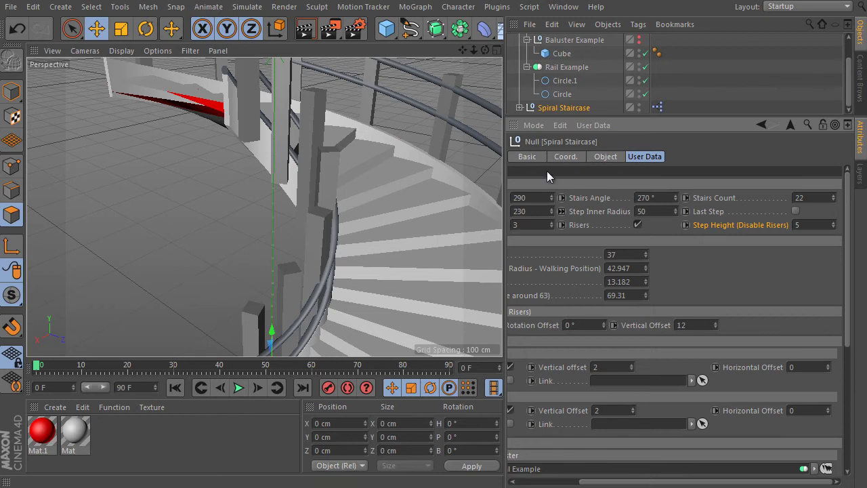
{"action": "left_click", "coordinate": [637, 224]}
{"action": "left_click_drag", "start_coordinate": [264, 169], "coordinate": [271, 133], "text": "alt"}
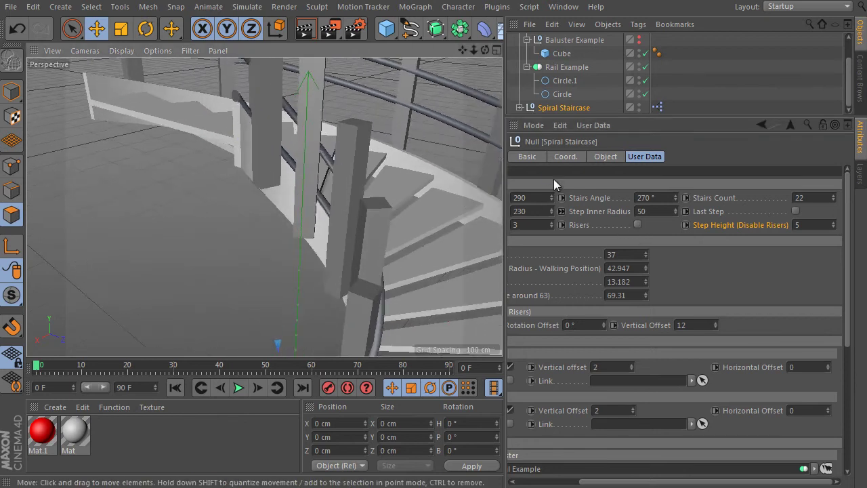
{"action": "left_click", "coordinate": [832, 225]}
{"action": "left_click", "coordinate": [832, 225]}
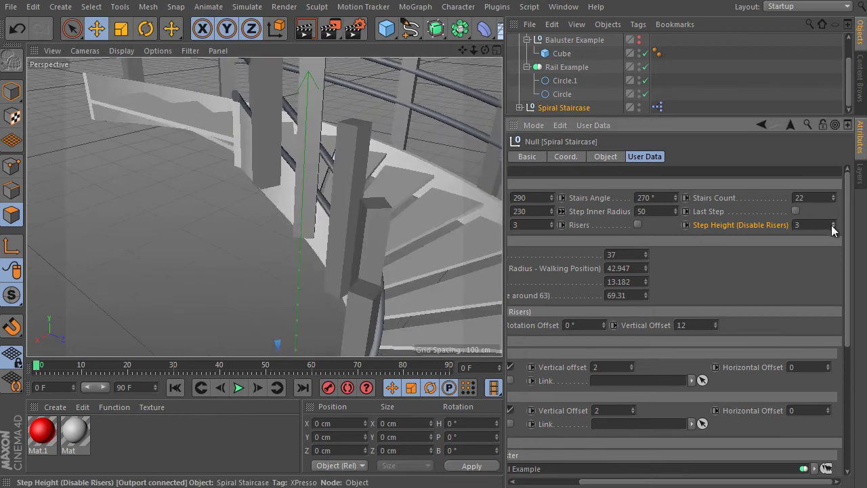
{"action": "left_click", "coordinate": [831, 224]}
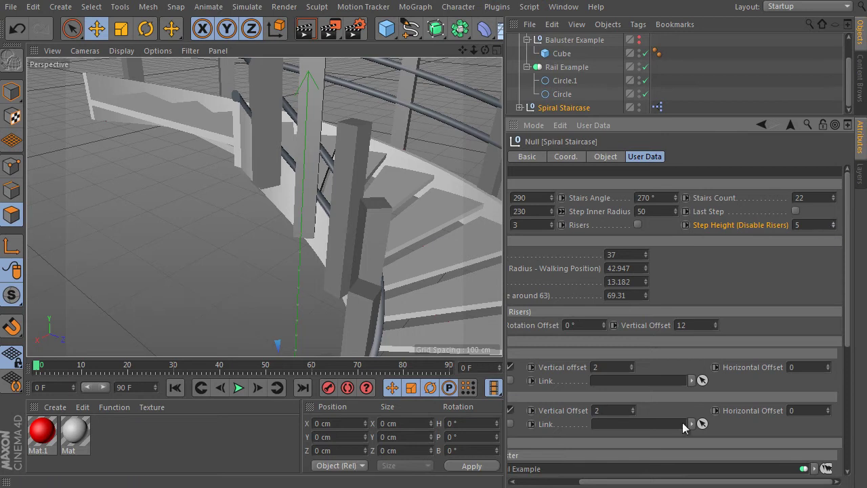
{"action": "left_click_drag", "start_coordinate": [674, 483], "coordinate": [610, 483]}
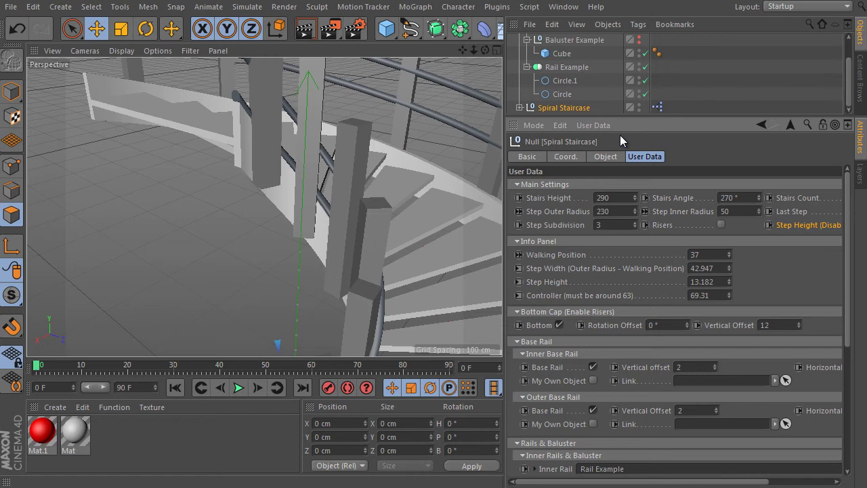
Add an Arc spline at the staircase's center in the top view
{"action": "key", "text": "F2"}
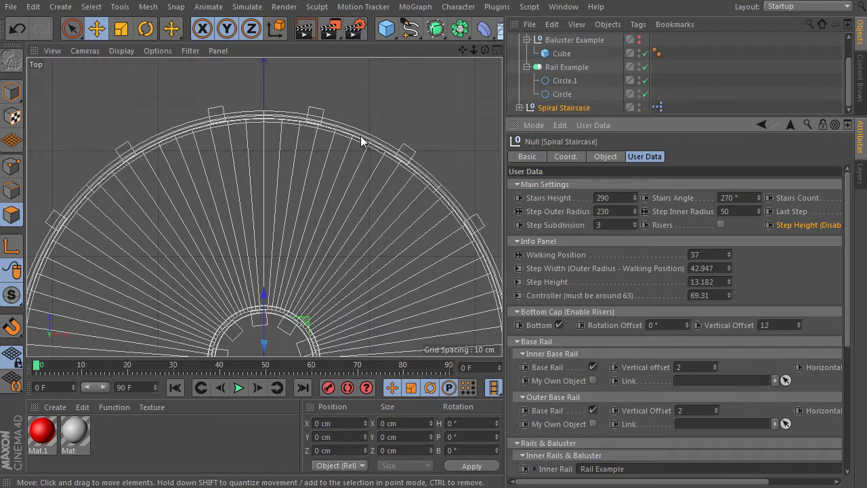
{"action": "scroll", "coordinate": [372, 145], "scroll_direction": "down", "scroll_amount": 3}
{"action": "middle_click_drag", "start_coordinate": [341, 224], "coordinate": [324, 149], "text": "alt"}
{"action": "scroll", "coordinate": [323, 149], "scroll_direction": "up", "scroll_amount": 1}
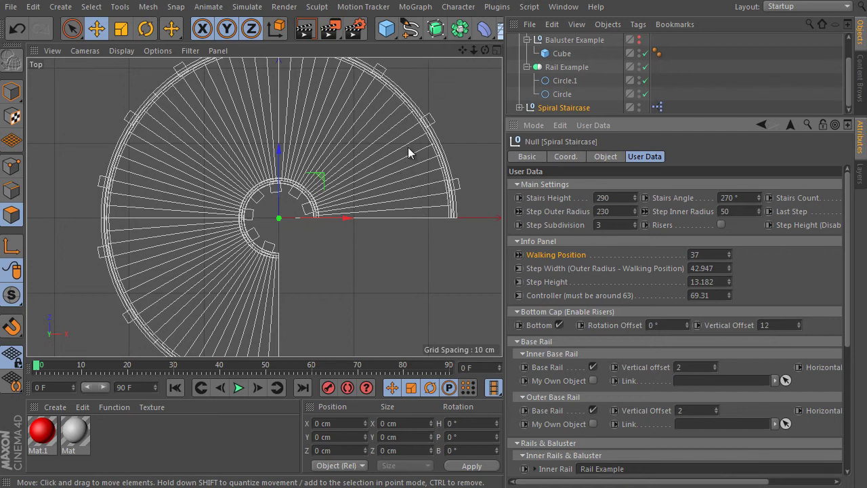
{"action": "left_click", "coordinate": [410, 28]}
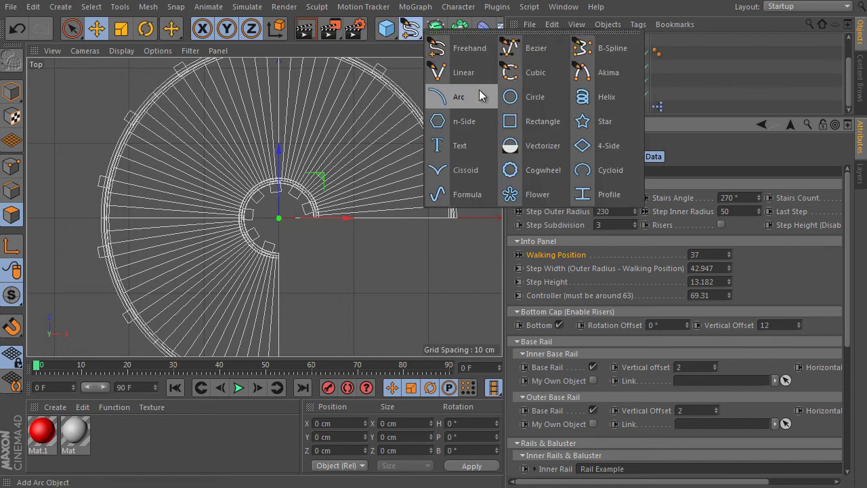
{"action": "left_click", "coordinate": [479, 95]}
{"action": "middle_click_drag", "start_coordinate": [401, 141], "coordinate": [414, 157], "text": "alt"}
{"action": "right_click_drag", "start_coordinate": [415, 157], "coordinate": [416, 155], "text": "alt"}
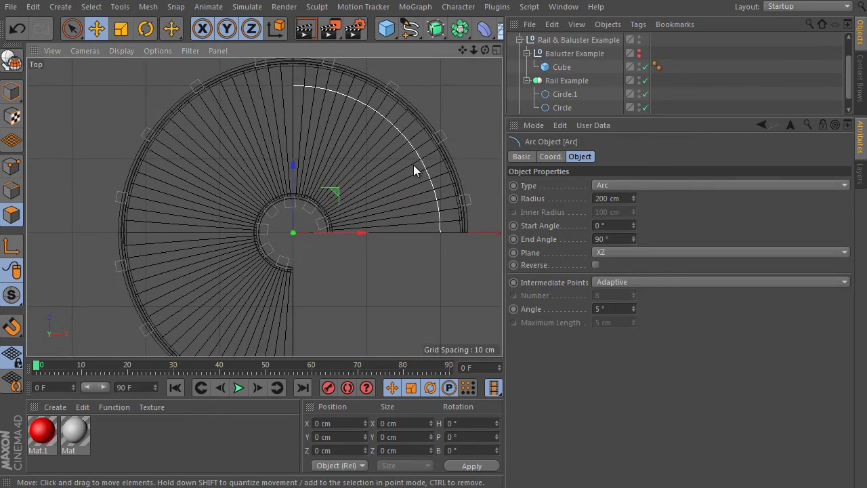
{"action": "middle_click_drag", "start_coordinate": [410, 141], "coordinate": [415, 132], "text": "alt"}
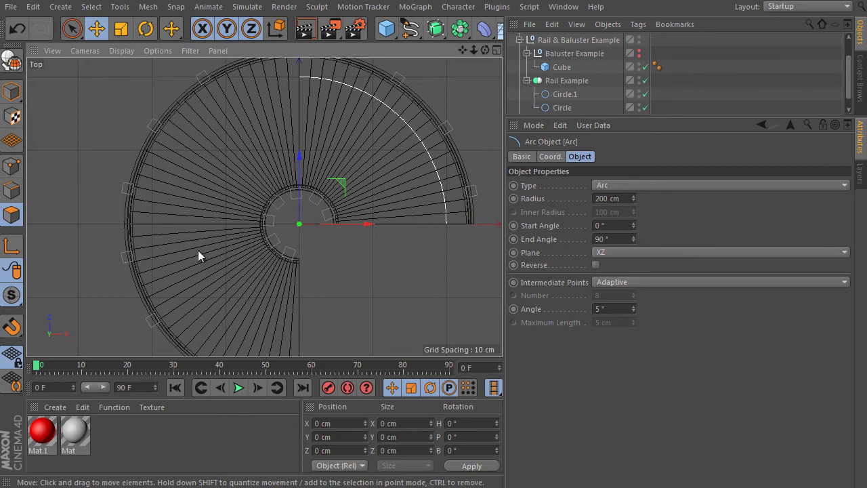
Set the arc's End Angle to 270° to match the staircase's sweep
{"action": "left_click_drag", "start_coordinate": [848, 80], "coordinate": [849, 54]}
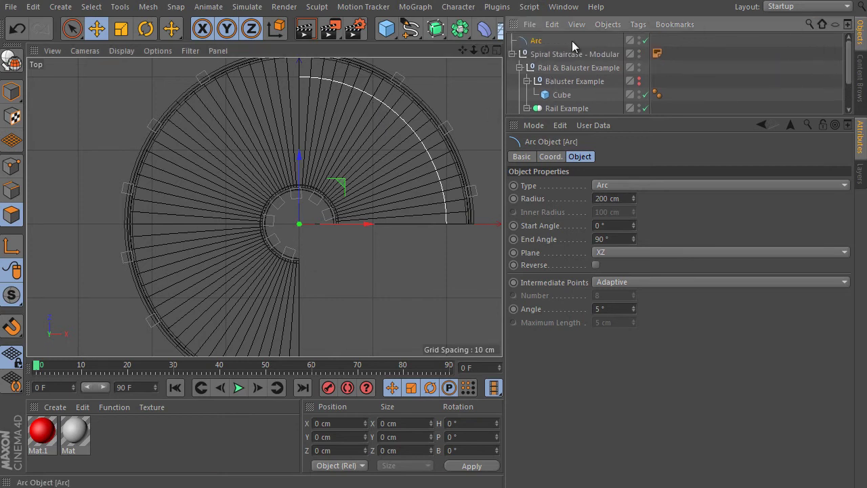
{"action": "left_click_drag", "start_coordinate": [622, 239], "coordinate": [542, 214]}
{"action": "type", "text": "270"}
{"action": "key", "text": "Return"}
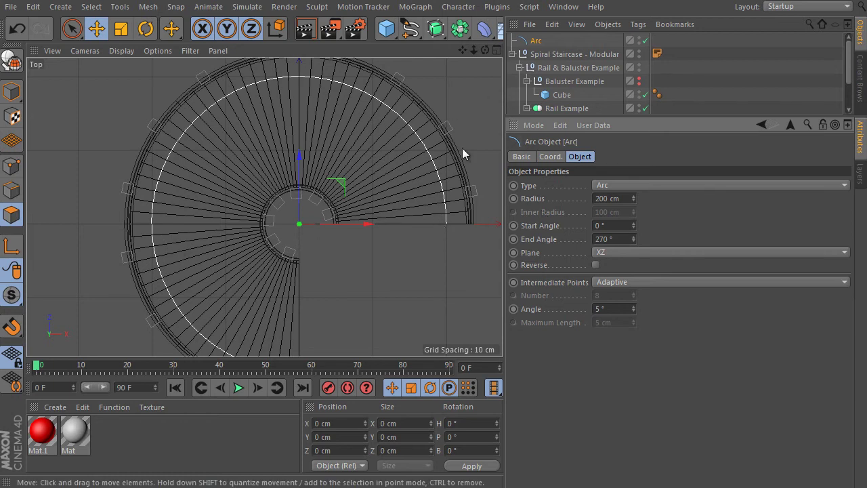
Scale the arc down in the top view so it crosses the inner part of the steps
{"action": "key", "text": "t"}
{"action": "left_click_drag", "start_coordinate": [471, 126], "coordinate": [416, 198]}
{"action": "key", "text": "F1"}
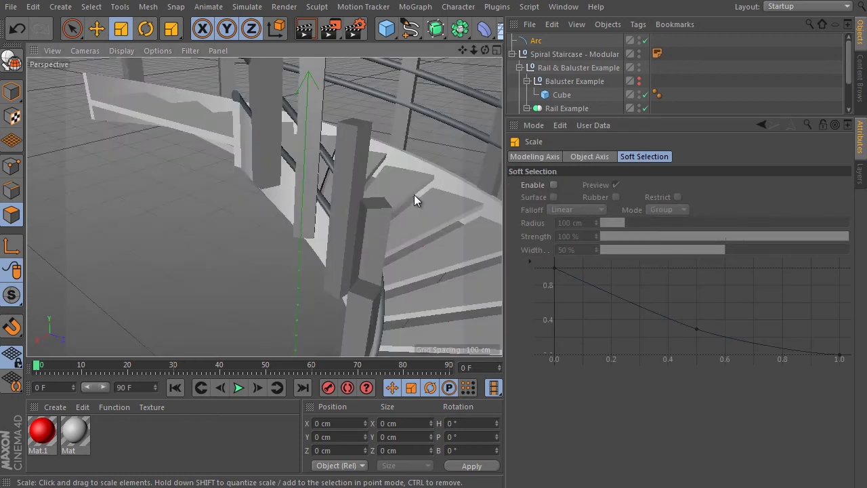
{"action": "key", "text": "F2"}
{"action": "scroll", "coordinate": [406, 193], "scroll_direction": "up", "scroll_amount": 3}
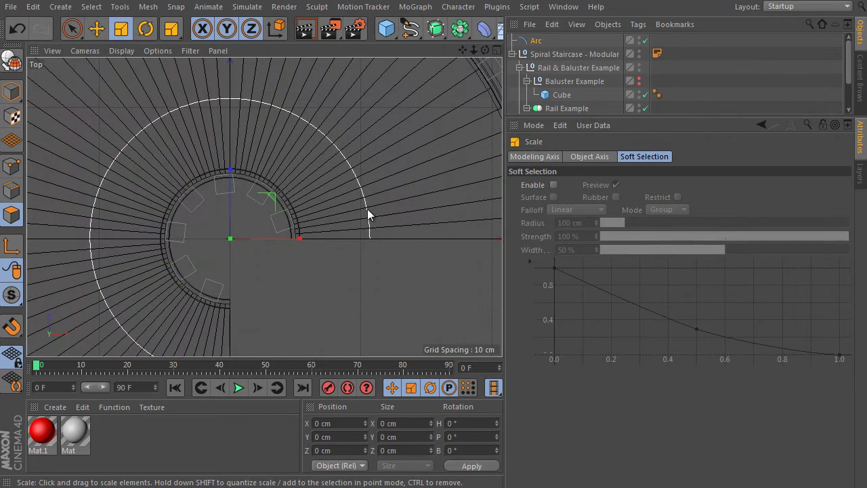
{"action": "middle_click_drag", "start_coordinate": [367, 212], "coordinate": [325, 198]}
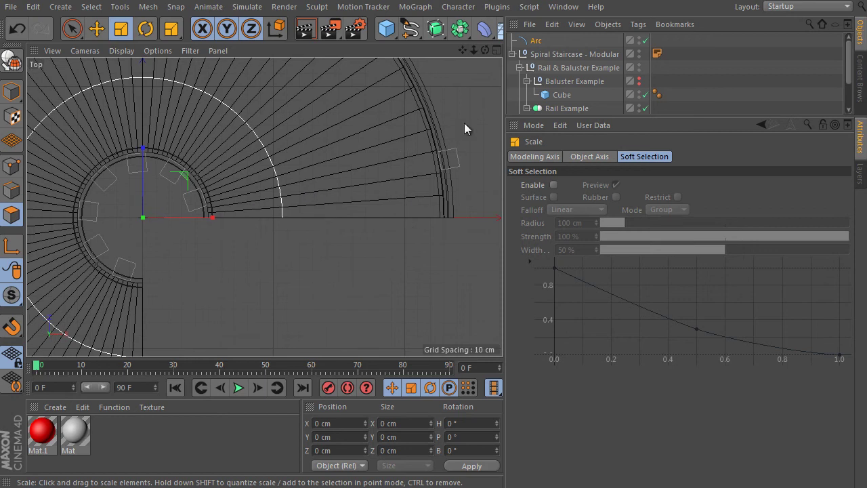
Duplicate the arc and scale the copy up so it crosses the steps near their outer edge
{"action": "left_click_drag", "start_coordinate": [536, 41], "coordinate": [535, 33], "text": "ctrl"}
{"action": "key", "text": "t"}
{"action": "left_click_drag", "start_coordinate": [304, 189], "coordinate": [450, 116]}
{"action": "left_click_drag", "start_coordinate": [363, 178], "coordinate": [399, 178]}
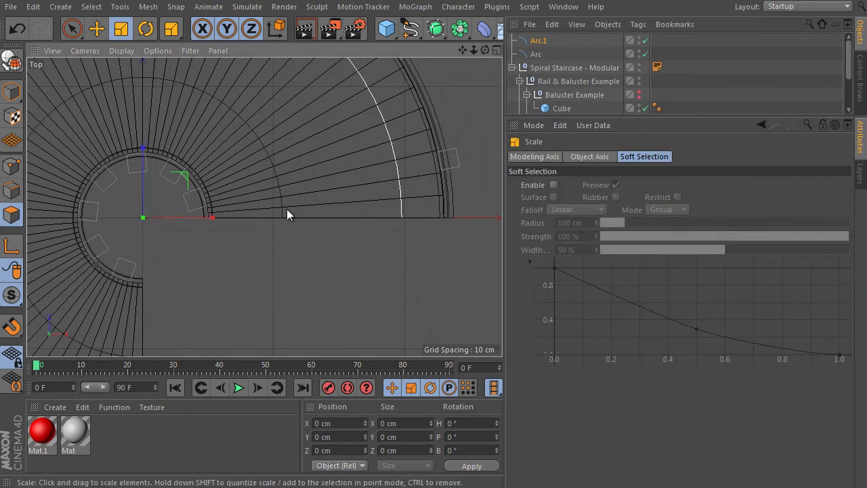
Select the Spiral Staircase object, vary its Walking Position, and set it to 40
{"action": "left_click", "coordinate": [562, 68]}
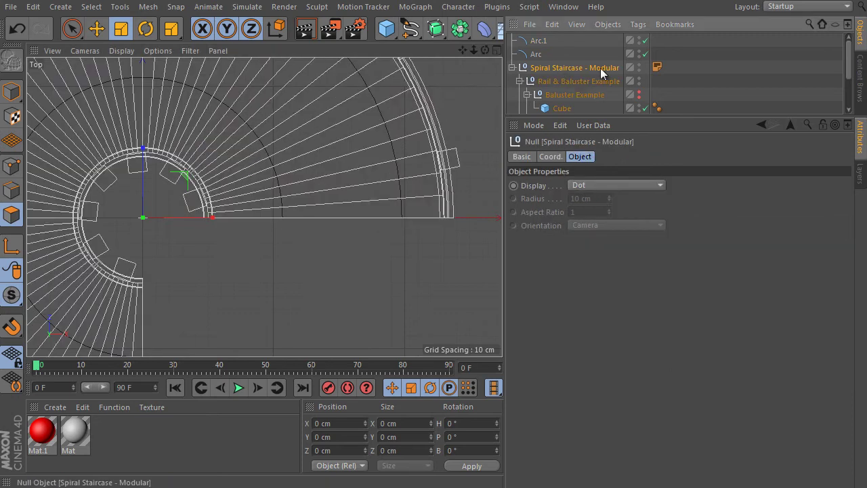
{"action": "left_click", "coordinate": [521, 81]}
{"action": "left_click", "coordinate": [564, 94]}
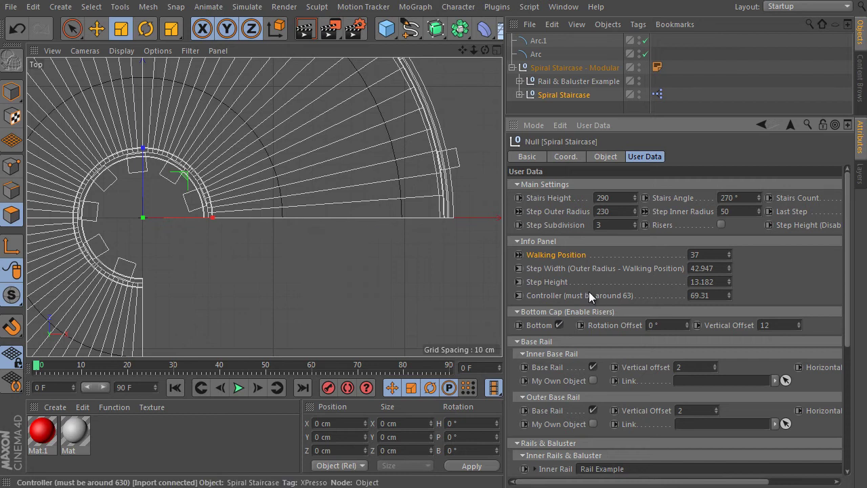
{"action": "left_click_drag", "start_coordinate": [728, 254], "coordinate": [727, 283]}
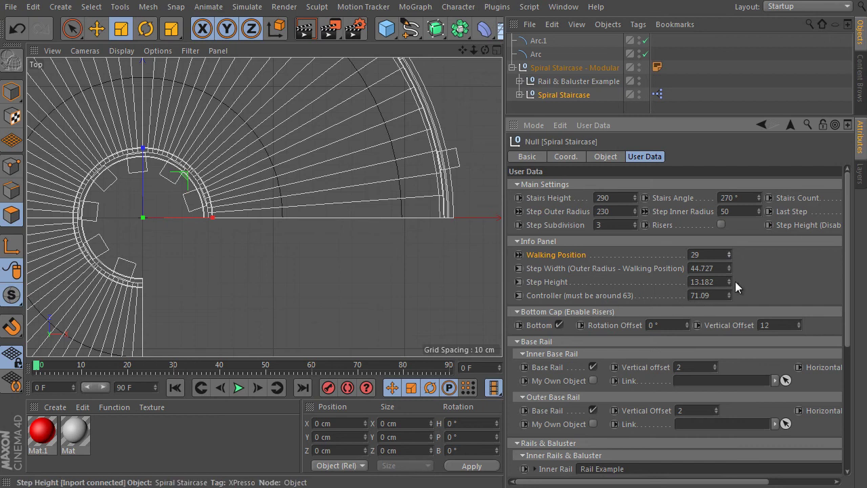
{"action": "left_click_drag", "start_coordinate": [729, 254], "coordinate": [656, 240]}
{"action": "type", "text": "40"}
{"action": "key", "text": "Return"}
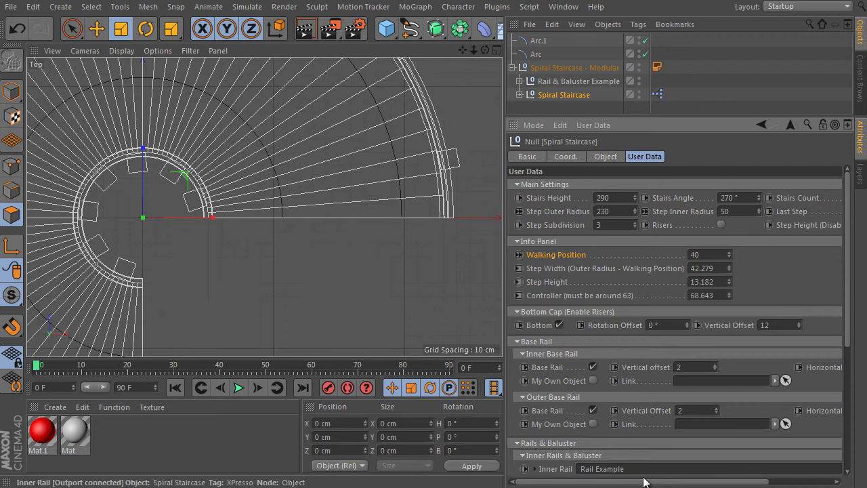
Vary the Spiral Staircase's Stairs Count and set it to 23
{"action": "left_click_drag", "start_coordinate": [638, 480], "coordinate": [743, 422]}
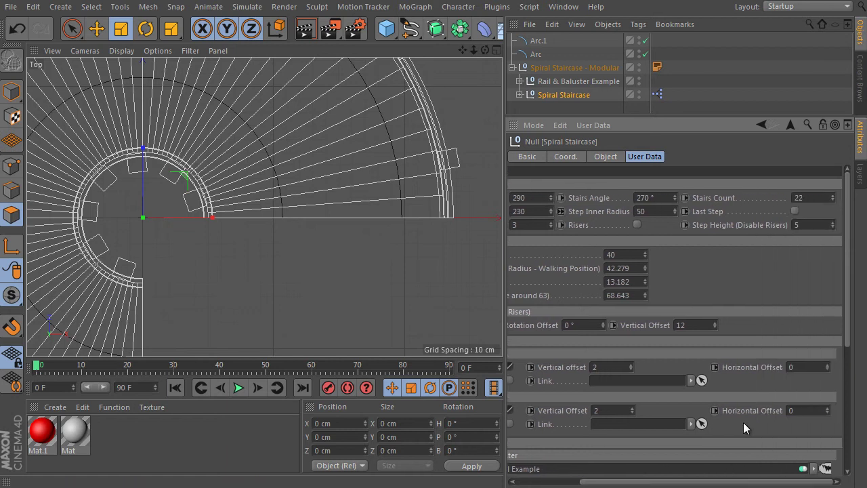
{"action": "left_click", "coordinate": [832, 200]}
{"action": "left_click", "coordinate": [832, 194]}
{"action": "left_click", "coordinate": [832, 195]}
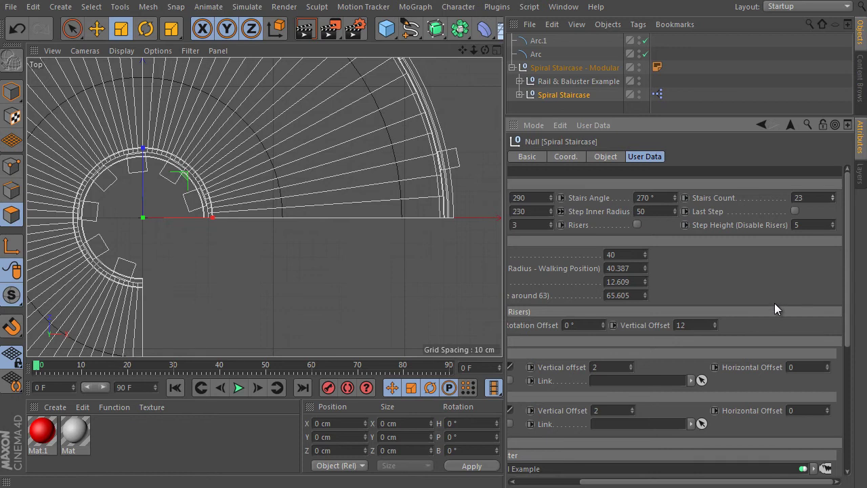
Turn the staircase's Risers back on in the perspective view
{"action": "key", "text": "F1"}
{"action": "left_click_drag", "start_coordinate": [399, 231], "coordinate": [447, 233], "text": "alt"}
{"action": "left_click_drag", "start_coordinate": [619, 482], "coordinate": [555, 482]}
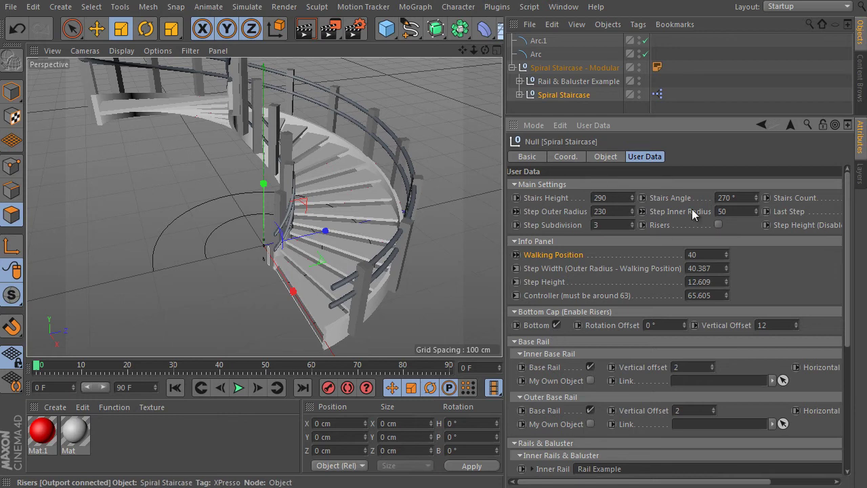
{"action": "left_click", "coordinate": [717, 225]}
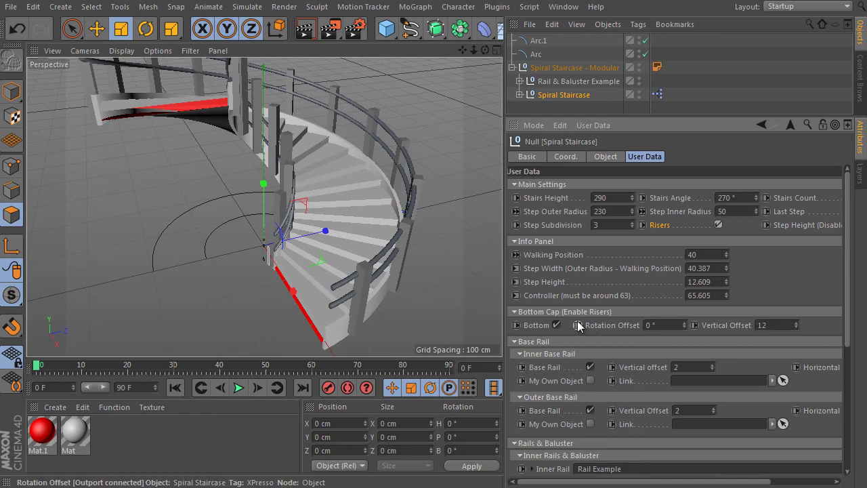
{"action": "left_click_drag", "start_coordinate": [193, 126], "coordinate": [193, 124], "text": "alt"}
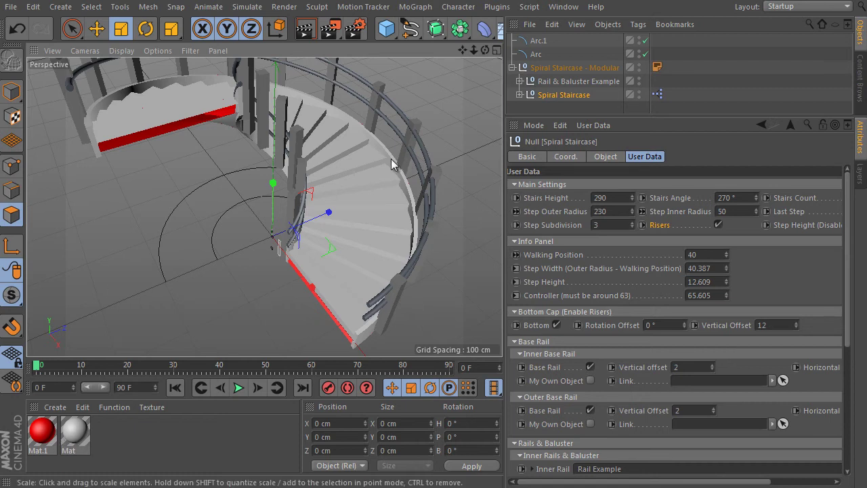
Switch the Bottom cap off and on repeatedly while viewing the staircase from above
{"action": "left_click", "coordinate": [556, 325]}
{"action": "left_click", "coordinate": [556, 325]}
{"action": "left_click", "coordinate": [556, 325]}
{"action": "left_click", "coordinate": [555, 326]}
{"action": "left_click", "coordinate": [555, 325]}
{"action": "left_click", "coordinate": [556, 326]}
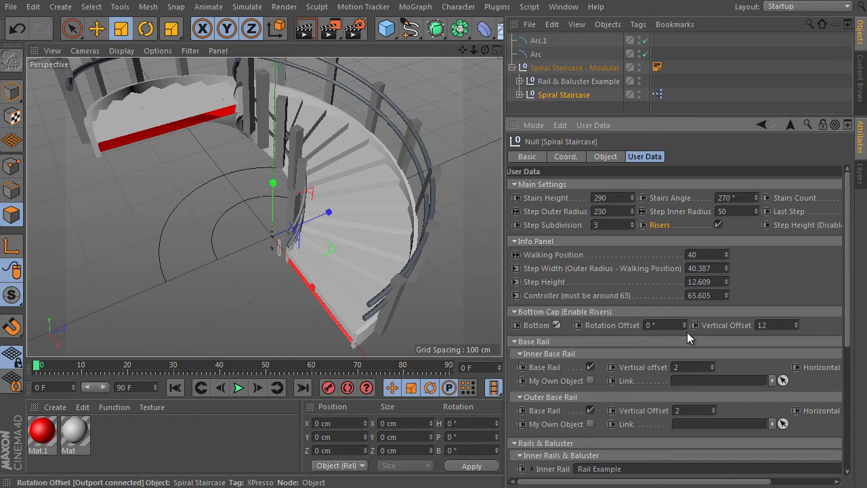
View the staircase from below, try the bottom cap's Rotation Offset, and set its Vertical Offset to 18
{"action": "left_click_drag", "start_coordinate": [381, 291], "coordinate": [369, 170], "text": "alt"}
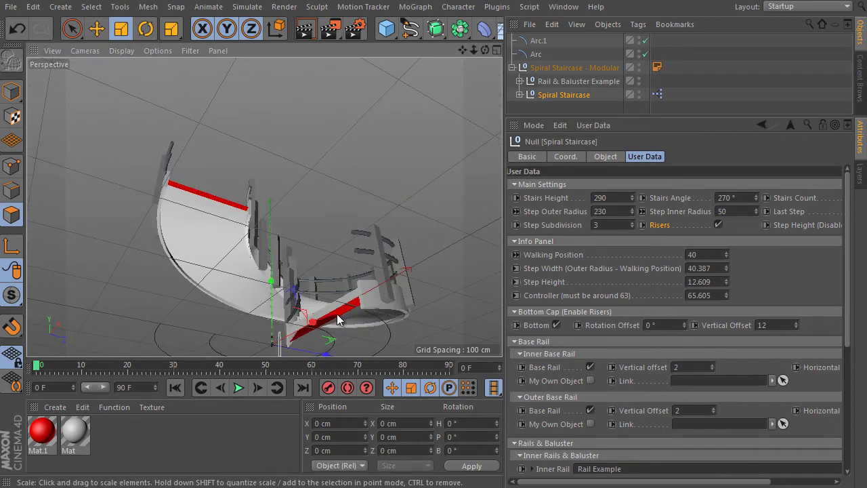
{"action": "left_click_drag", "start_coordinate": [418, 254], "coordinate": [403, 234], "text": "alt"}
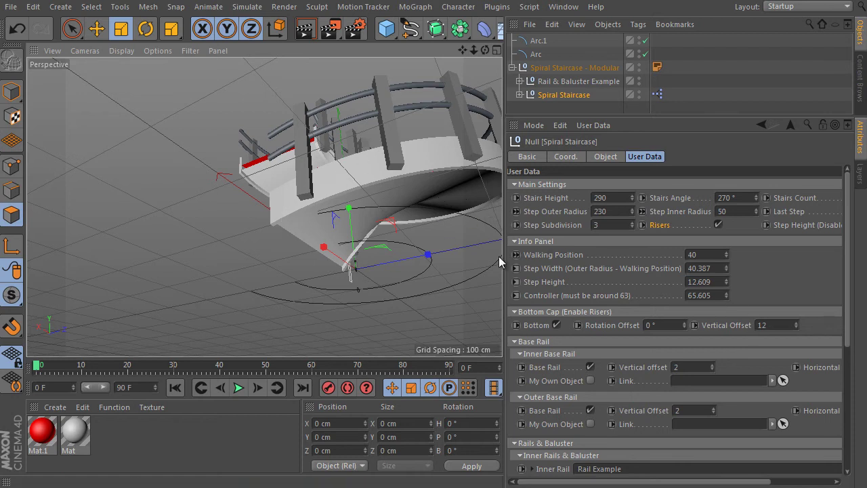
{"action": "mouse_move", "coordinate": [683, 322]}
{"action": "left_mouse_down"}
{"action": "mouse_move", "coordinate": [682, 312]}
{"action": "mouse_move", "coordinate": [682, 338]}
{"action": "left_mouse_up"}
{"action": "mouse_move", "coordinate": [796, 326]}
{"action": "left_mouse_down"}
{"action": "mouse_move", "coordinate": [796, 287]}
{"action": "mouse_move", "coordinate": [794, 320]}
{"action": "left_mouse_up"}
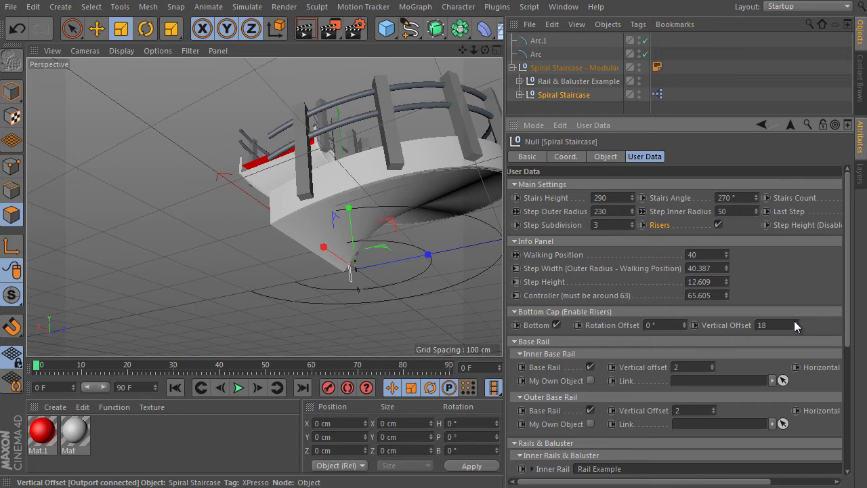
{"action": "left_click", "coordinate": [794, 322]}
{"action": "left_click", "coordinate": [795, 328]}
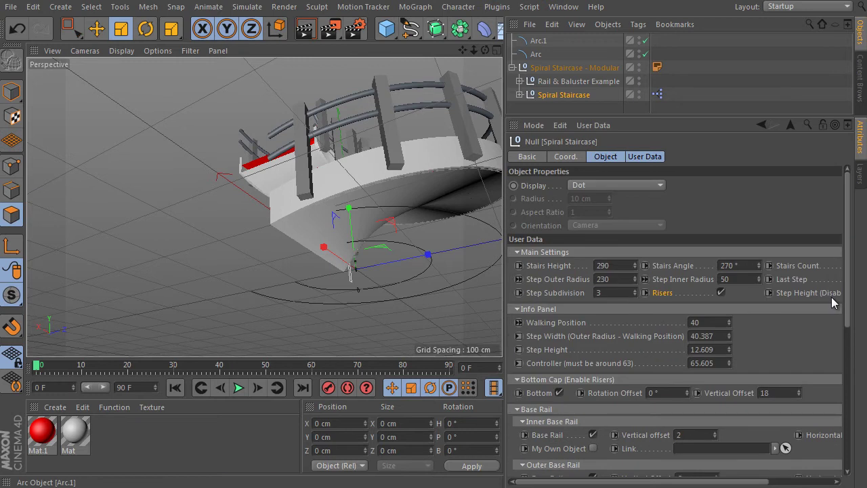
Create a Rectangle spline 1.2 cm wide and 35 cm high as a base rail profile
{"action": "scroll", "coordinate": [823, 325], "scroll_direction": "down", "scroll_amount": 5}
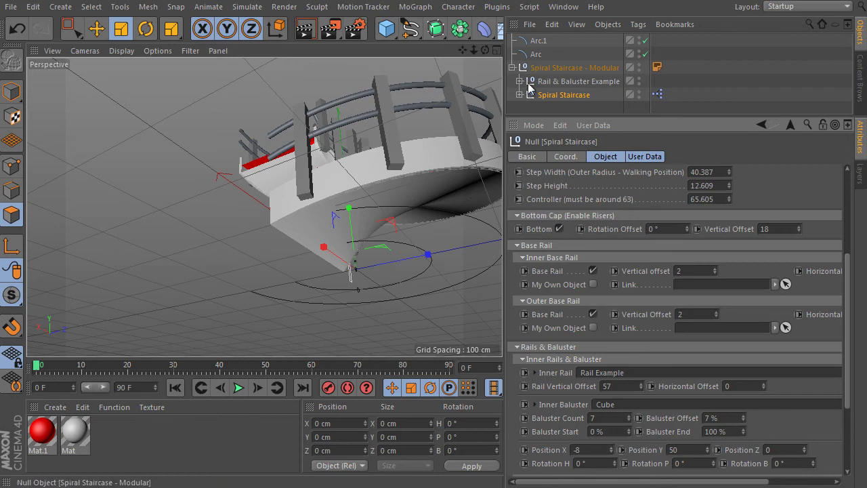
{"action": "left_click_drag", "start_coordinate": [304, 196], "coordinate": [283, 242], "text": "alt"}
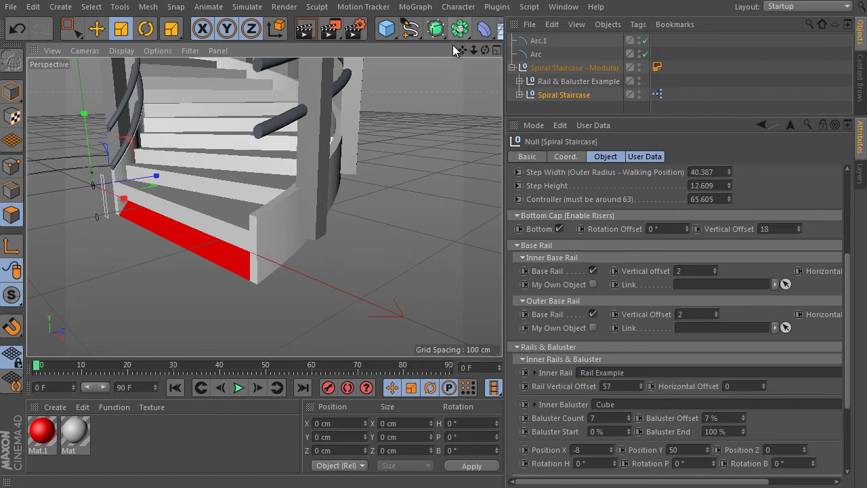
{"action": "left_click", "coordinate": [411, 33]}
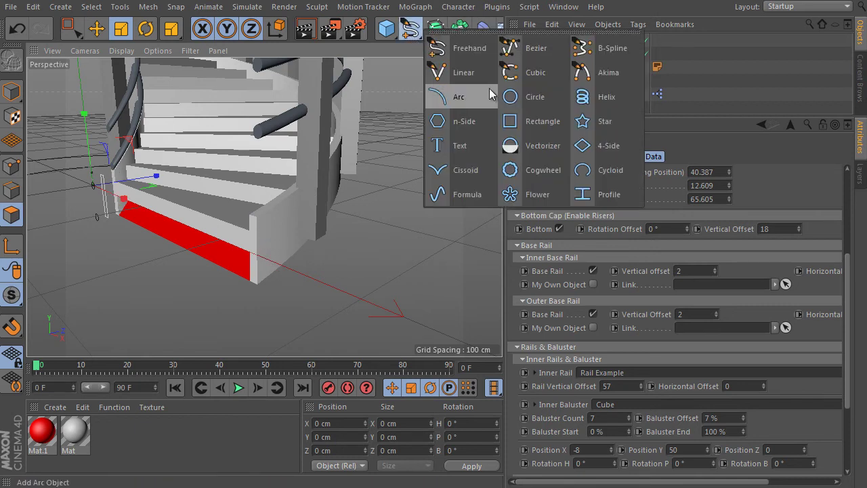
{"action": "left_click", "coordinate": [532, 121]}
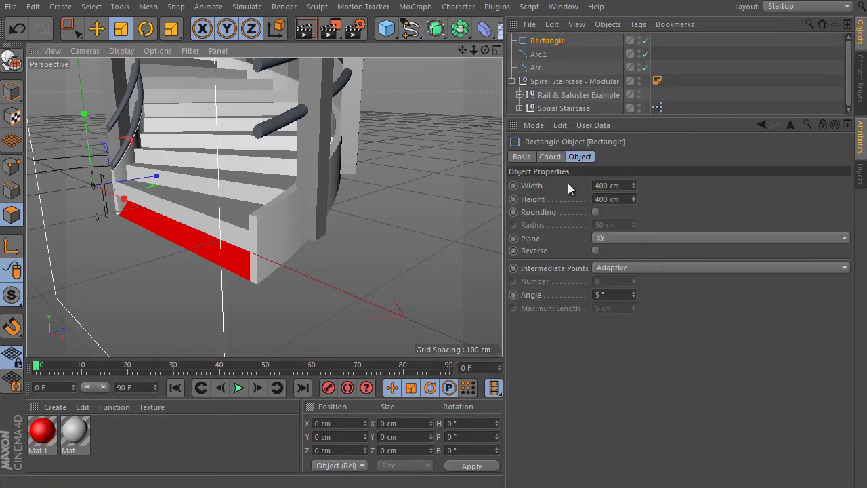
{"action": "left_click", "coordinate": [611, 185]}
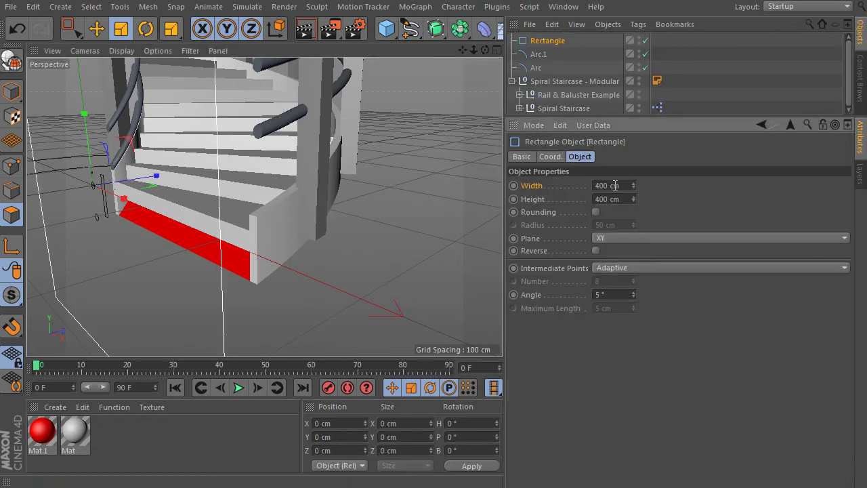
{"action": "left_click_drag", "start_coordinate": [625, 186], "coordinate": [560, 163]}
{"action": "type", "text": "1.2"}
{"action": "key", "text": "Return"}
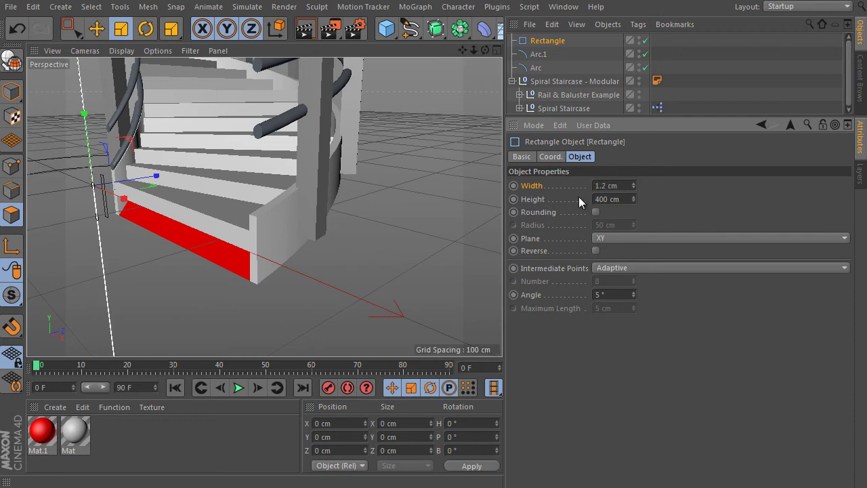
{"action": "left_click_drag", "start_coordinate": [625, 199], "coordinate": [542, 173]}
{"action": "type", "text": "35"}
{"action": "key", "text": "Return"}
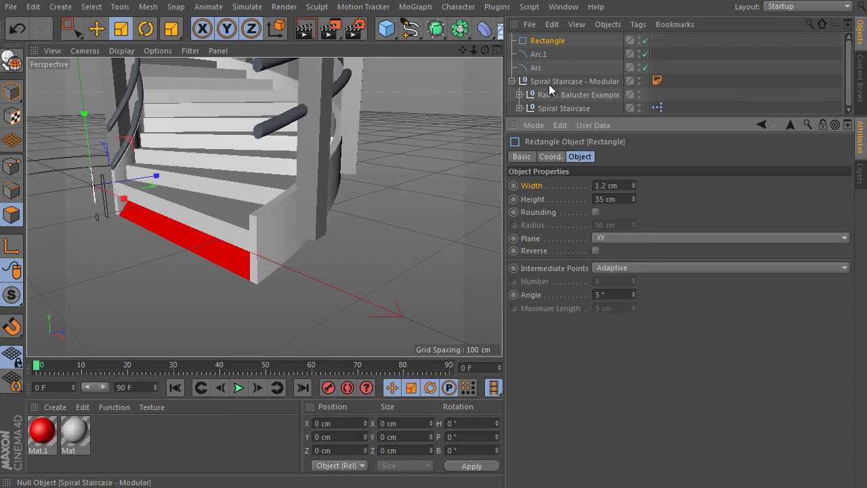
Enable My Own Object for the Spiral Staircase's Inner Base Rail and link the Rectangle spline to it
{"action": "left_click", "coordinate": [552, 107]}
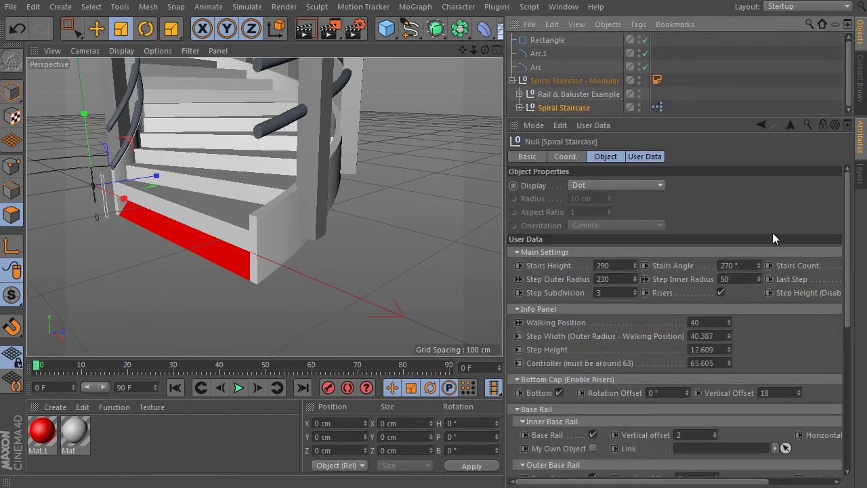
{"action": "scroll", "coordinate": [772, 289], "scroll_direction": "down", "scroll_amount": 3}
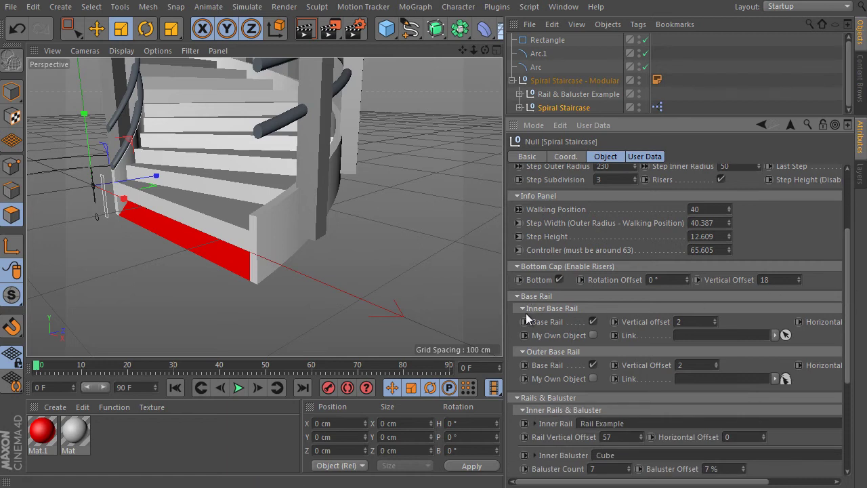
{"action": "left_click", "coordinate": [593, 335]}
{"action": "left_click_drag", "start_coordinate": [548, 40], "coordinate": [692, 335]}
{"action": "scroll", "coordinate": [207, 146], "scroll_direction": "up", "scroll_amount": 10}
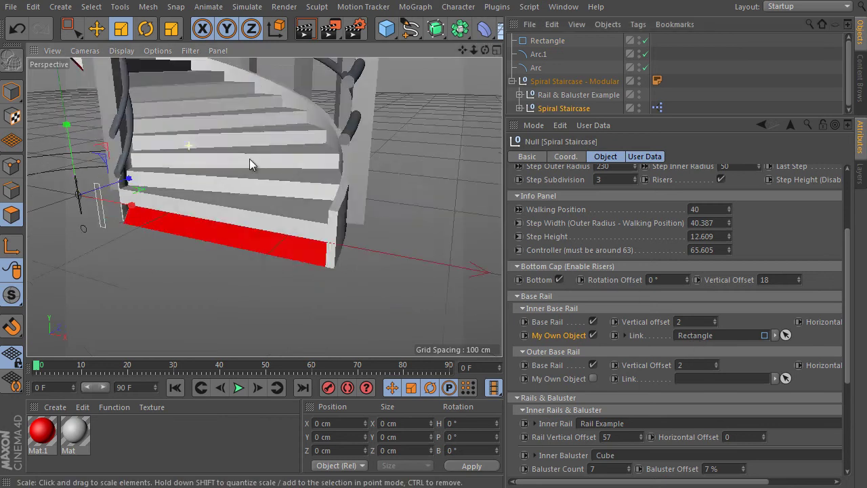
Set the Inner Base Rail's Vertical Offset to 0 and its Horizontal Offset to -0.6
{"action": "left_click_drag", "start_coordinate": [128, 215], "coordinate": [199, 190], "text": "alt"}
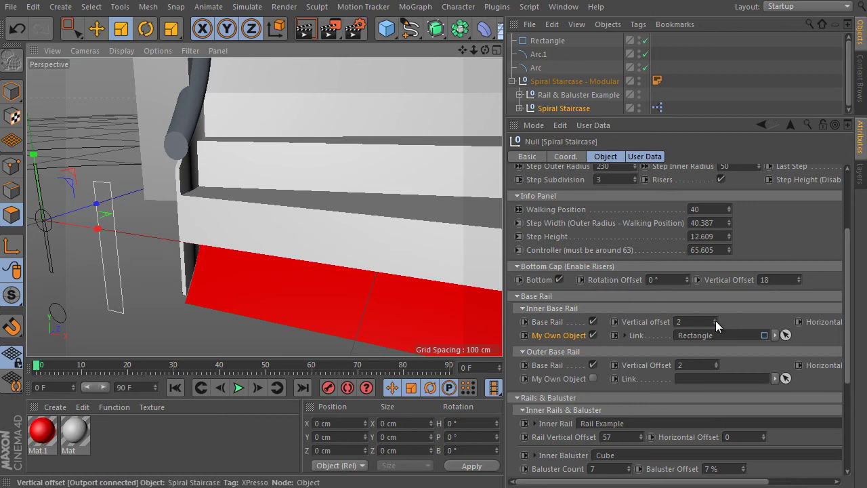
{"action": "mouse_move", "coordinate": [714, 321]}
{"action": "left_mouse_down"}
{"action": "mouse_move", "coordinate": [714, 298]}
{"action": "mouse_move", "coordinate": [713, 320]}
{"action": "left_mouse_up"}
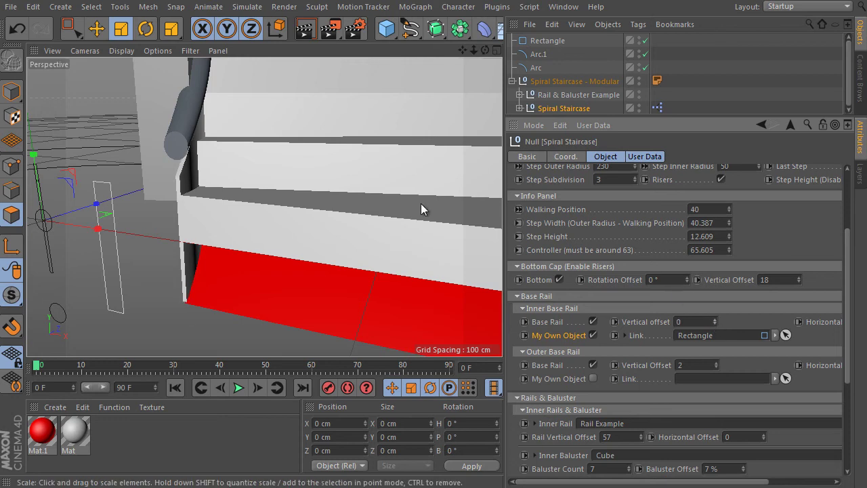
{"action": "scroll", "coordinate": [374, 297], "scroll_direction": "up", "scroll_amount": 2}
{"action": "left_click_drag", "start_coordinate": [730, 481], "coordinate": [796, 481]}
{"action": "left_click", "coordinate": [829, 323]}
{"action": "left_click_drag", "start_coordinate": [829, 321], "coordinate": [827, 321]}
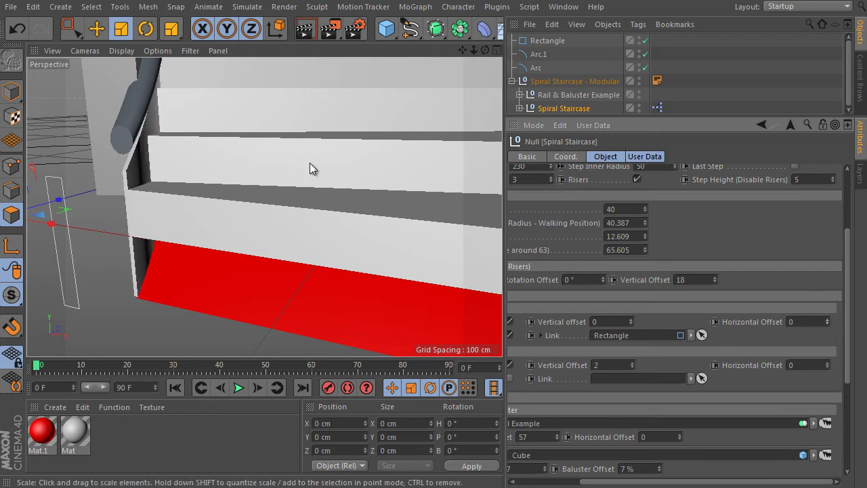
{"action": "double_click", "coordinate": [809, 321]}
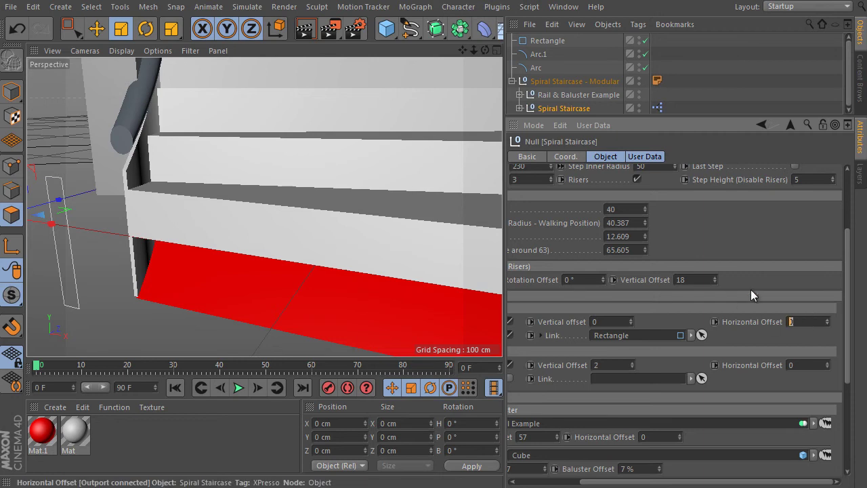
{"action": "type", "text": "0,6"}
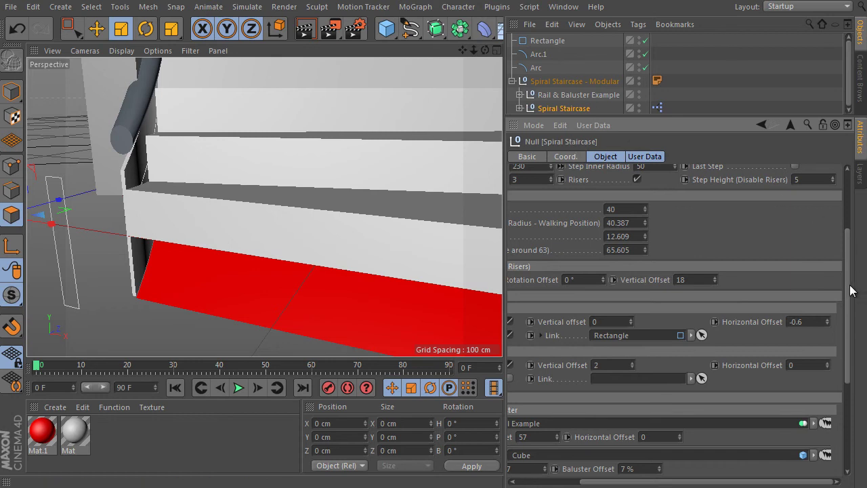
Link the Rectangle spline as the Outer Base Rail's own object and set its Vertical Offset to 0
{"action": "left_click_drag", "start_coordinate": [660, 482], "coordinate": [584, 482]}
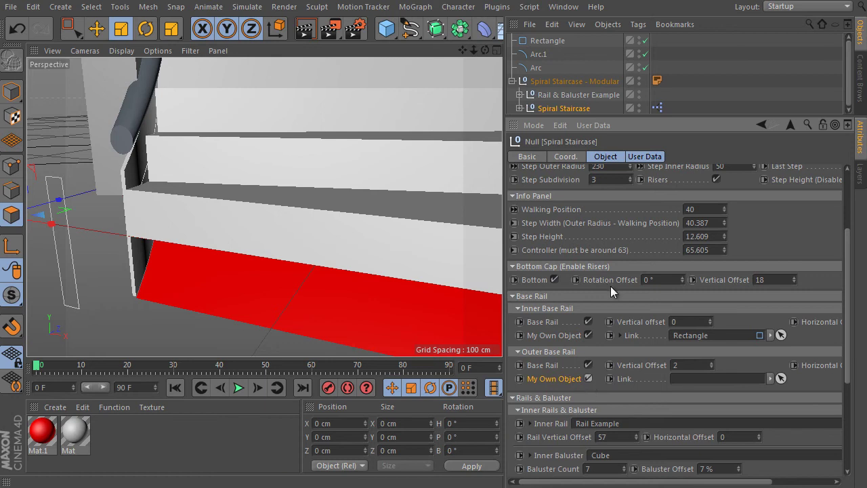
{"action": "left_click_drag", "start_coordinate": [548, 41], "coordinate": [705, 379]}
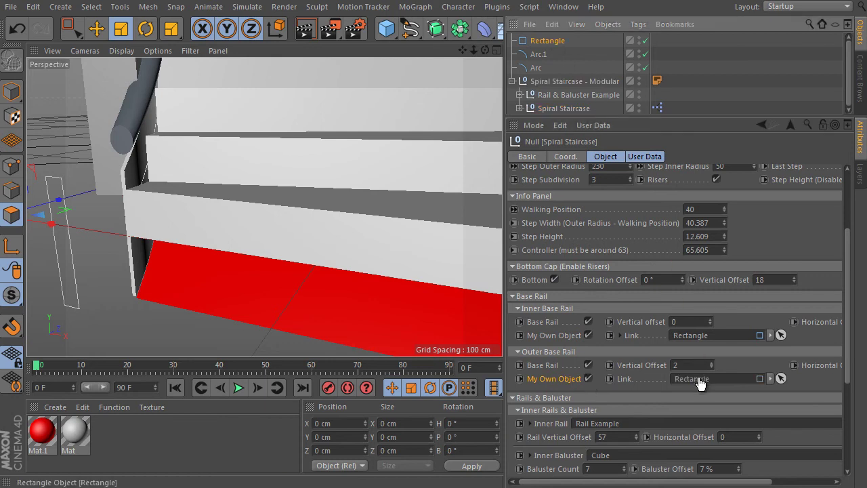
{"action": "key", "text": "BackSpace"}
{"action": "type", "text": "0"}
{"action": "key", "text": "Return"}
Set the Outer Base Rail's Horizontal Offset to 0.6 and view the outer side of the lowest step
{"action": "left_click_drag", "start_coordinate": [748, 481], "coordinate": [809, 481]}
{"action": "left_click_drag", "start_coordinate": [807, 366], "coordinate": [786, 365]}
{"action": "type", "text": "0.6"}
{"action": "key", "text": "Return"}
{"action": "right_click_drag", "start_coordinate": [265, 206], "coordinate": [380, 237], "text": "alt"}
{"action": "left_click_drag", "start_coordinate": [333, 225], "coordinate": [295, 234], "text": "alt"}
{"action": "right_click_drag", "start_coordinate": [296, 234], "coordinate": [388, 231], "text": "alt"}
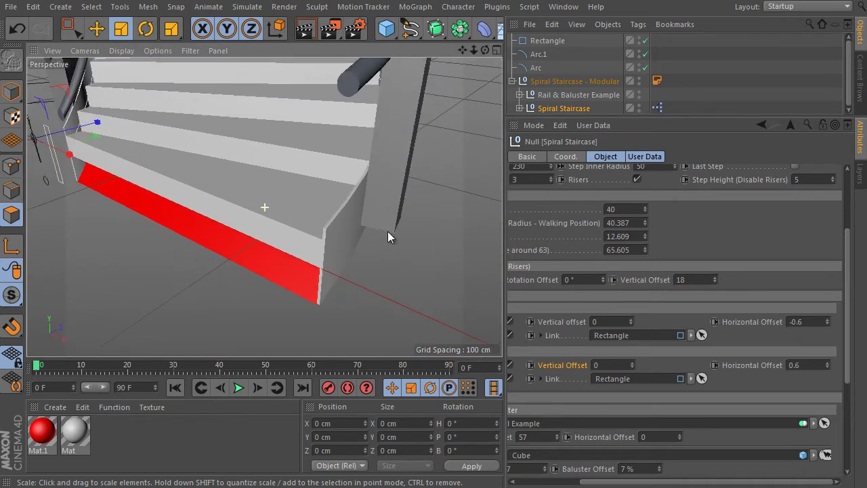
Set the Rectangle spline's Height to 40 cm
{"action": "left_click", "coordinate": [547, 41]}
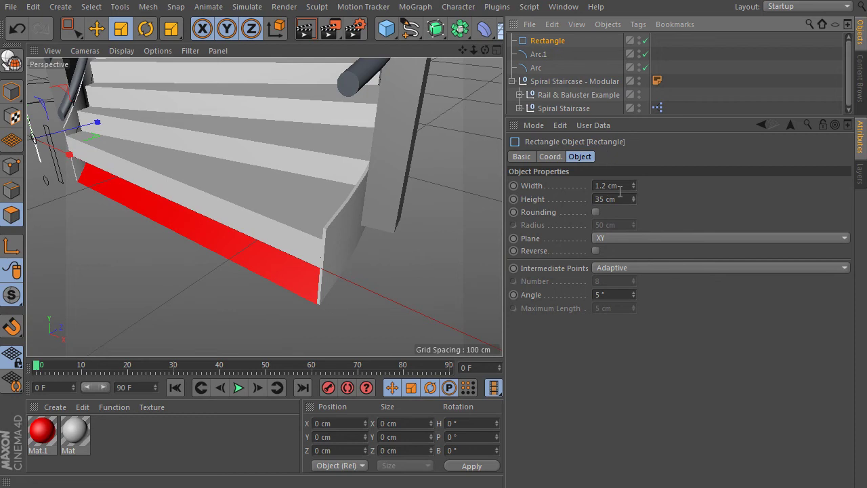
{"action": "key", "text": "Tab"}
{"action": "type", "text": "40"}
{"action": "key", "text": "Return"}
{"action": "left_click_drag", "start_coordinate": [388, 208], "coordinate": [453, 165], "text": "alt"}
Lower the staircase's Inner Base Rail by setting its Vertical Offset to -5
{"action": "left_click", "coordinate": [575, 108]}
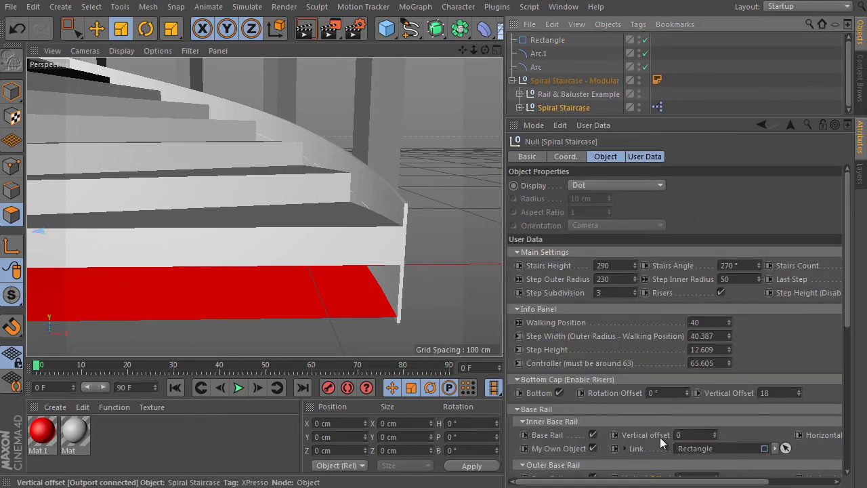
{"action": "left_click", "coordinate": [715, 438]}
{"action": "left_click", "coordinate": [715, 438]}
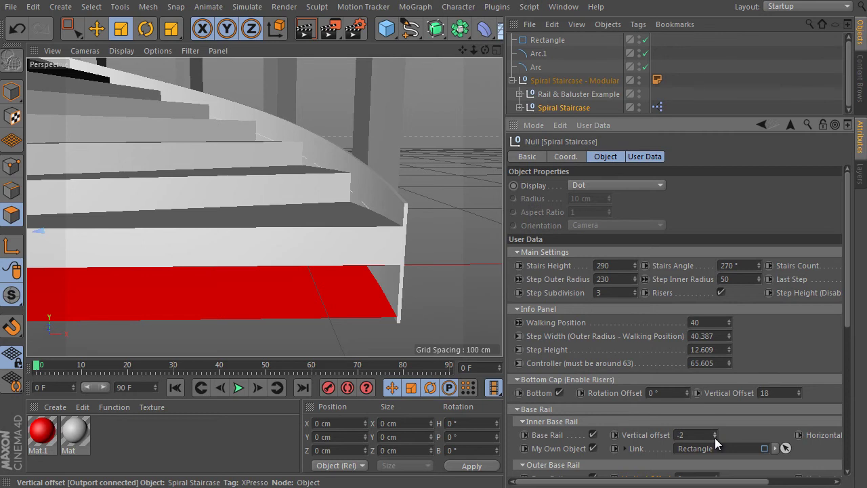
{"action": "left_click_drag", "start_coordinate": [265, 207], "coordinate": [656, 253], "text": "alt"}
{"action": "left_click_drag", "start_coordinate": [359, 241], "coordinate": [380, 224], "text": "alt"}
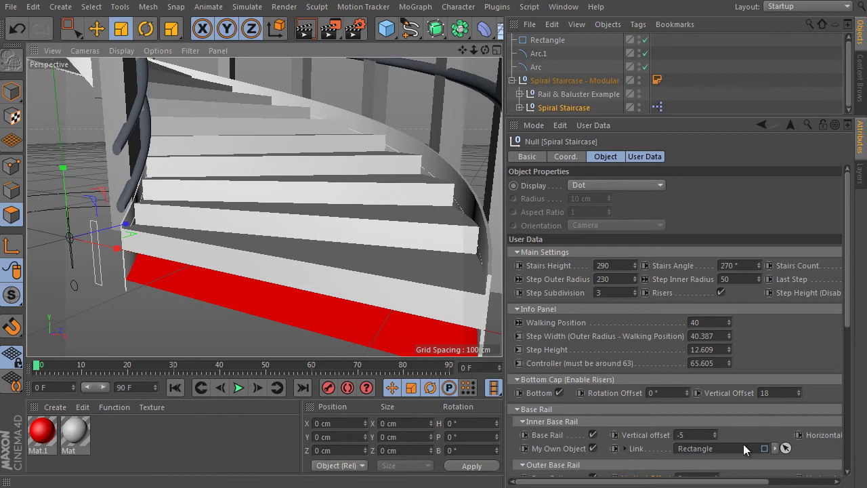
Set the Outer Base Rail's Vertical Offset to -5 to match the inner rail
{"action": "left_click_drag", "start_coordinate": [852, 313], "coordinate": [836, 367]}
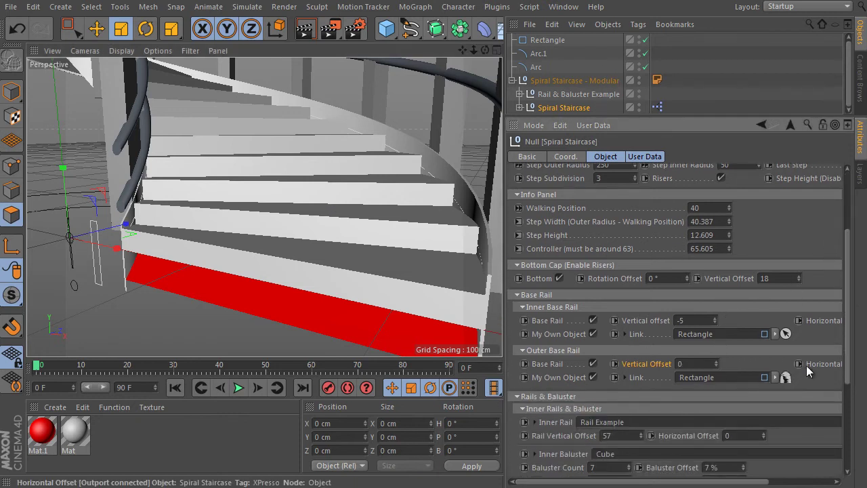
{"action": "left_click", "coordinate": [716, 367]}
{"action": "left_click", "coordinate": [716, 367]}
{"action": "left_click", "coordinate": [716, 367]}
{"action": "left_click", "coordinate": [716, 367]}
{"action": "left_click", "coordinate": [715, 367]}
{"action": "left_click_drag", "start_coordinate": [402, 237], "coordinate": [472, 225], "text": "alt"}
{"action": "scroll", "coordinate": [472, 229], "scroll_direction": "down", "scroll_amount": 10}
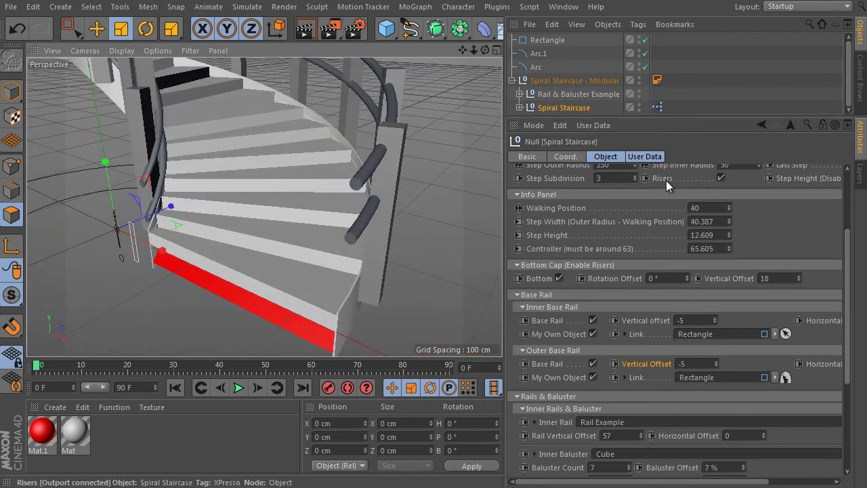
Turn off the staircase's Bottom cap and its Risers
{"action": "left_click", "coordinate": [560, 277]}
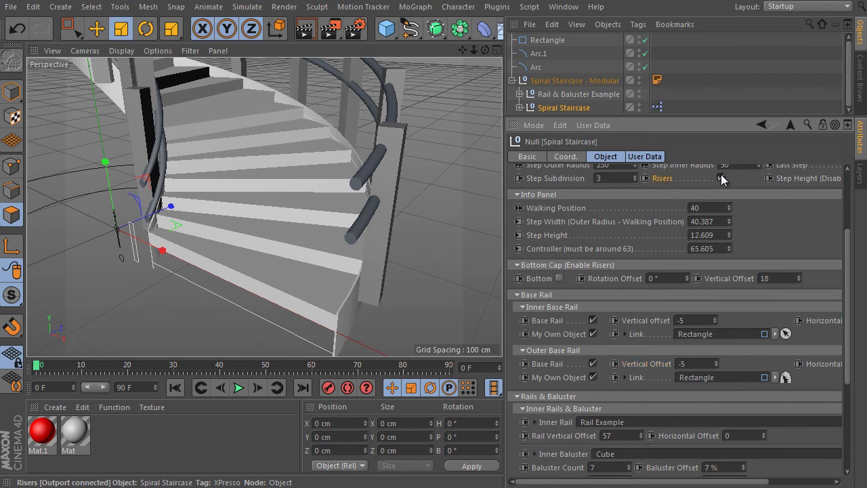
{"action": "left_click", "coordinate": [721, 179]}
Set the Step Height for the staircase without risers to 4
{"action": "scroll", "coordinate": [801, 227], "scroll_direction": "right", "scroll_amount": 2}
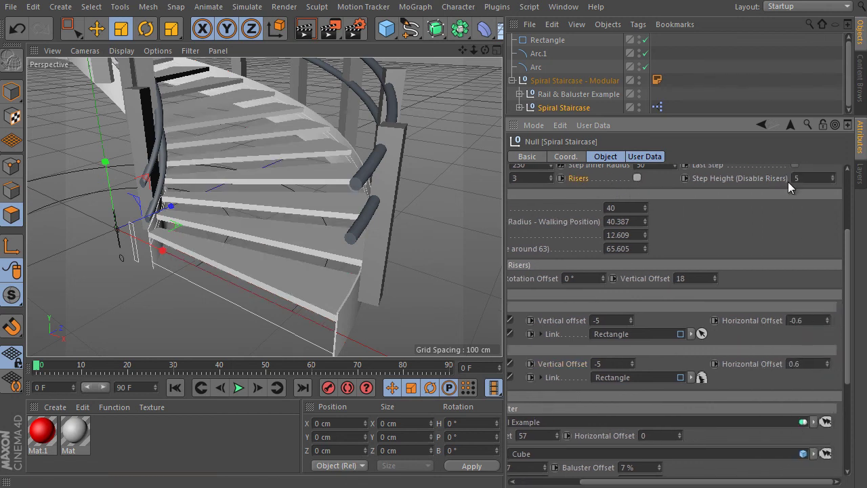
{"action": "left_click", "coordinate": [726, 181]}
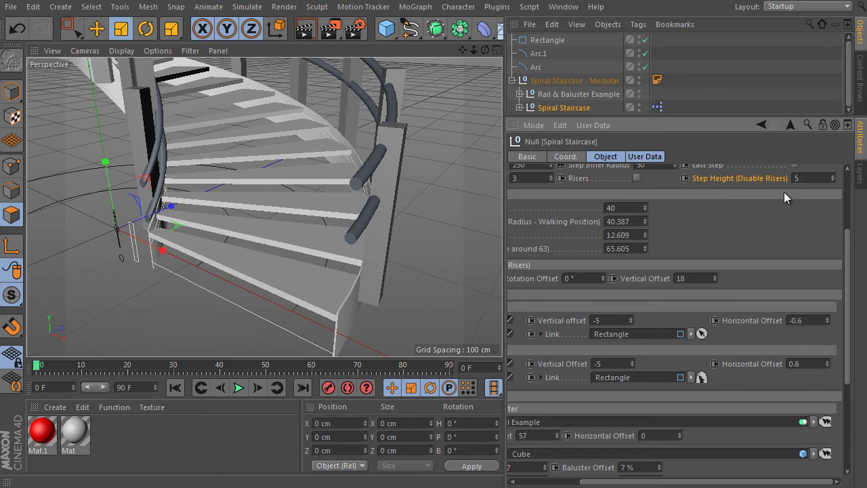
{"action": "type", "text": "4"}
{"action": "key", "text": "Return"}
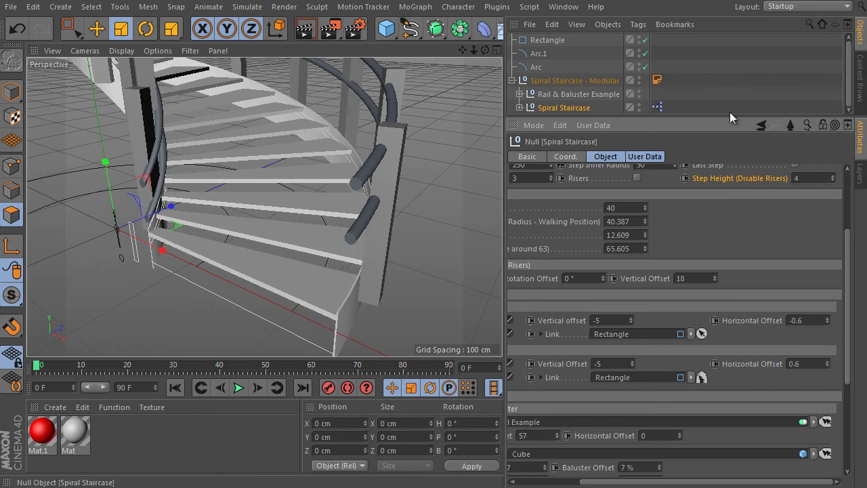
{"action": "mouse_move", "coordinate": [368, 238]}
{"action": "left_mouse_down", "text": "alt"}
{"action": "mouse_move", "coordinate": [356, 234]}
{"action": "mouse_move", "coordinate": [352, 247]}
{"action": "mouse_move", "coordinate": [375, 218]}
{"action": "mouse_move", "coordinate": [356, 233]}
{"action": "left_mouse_up", "text": "alt"}
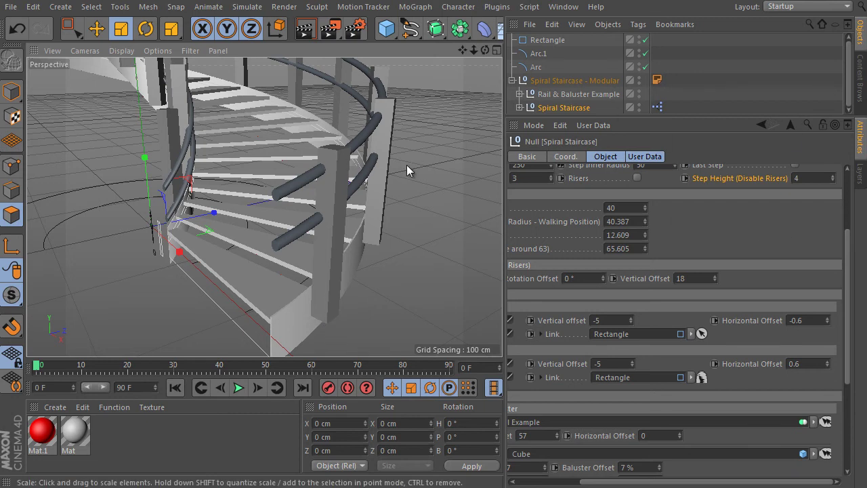
Inspect the Baluster model in the Untitled 9 document, return to the staircase document and paste the Baluster there
{"action": "left_click", "coordinate": [563, 7]}
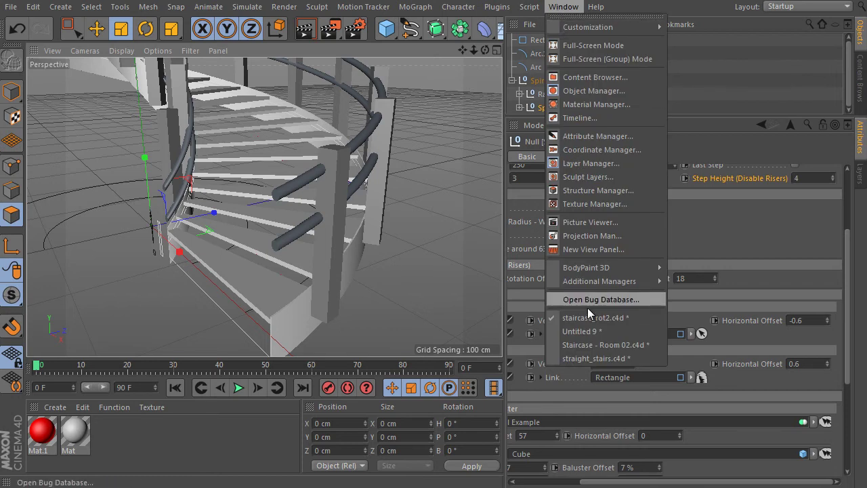
{"action": "left_click", "coordinate": [585, 331]}
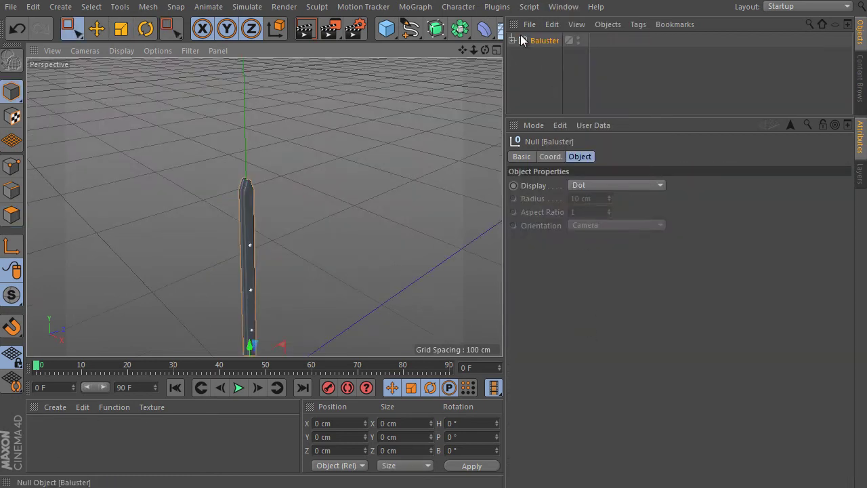
{"action": "left_click_drag", "start_coordinate": [386, 203], "coordinate": [343, 212], "text": "alt"}
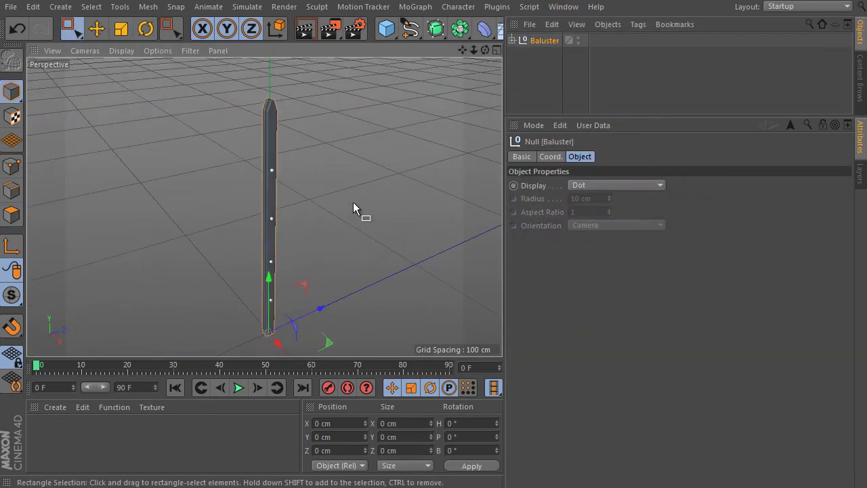
{"action": "left_click", "coordinate": [563, 6]}
{"action": "left_click", "coordinate": [610, 317]}
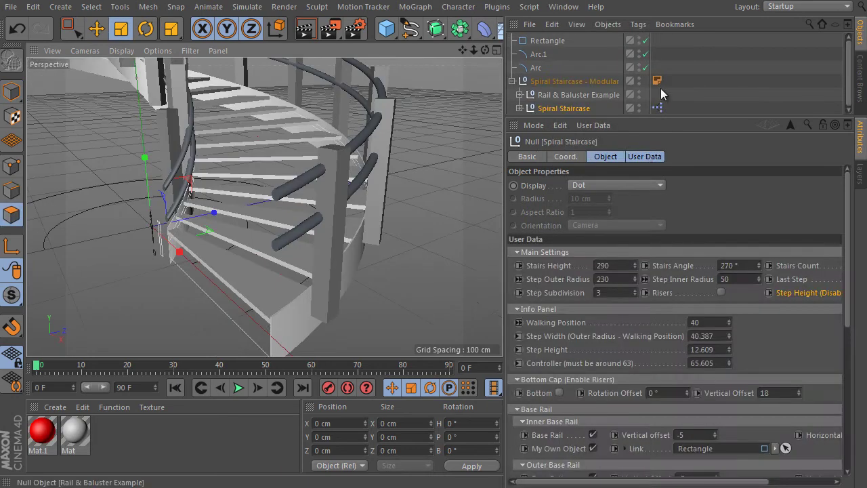
{"action": "key", "text": "ctrl+v"}
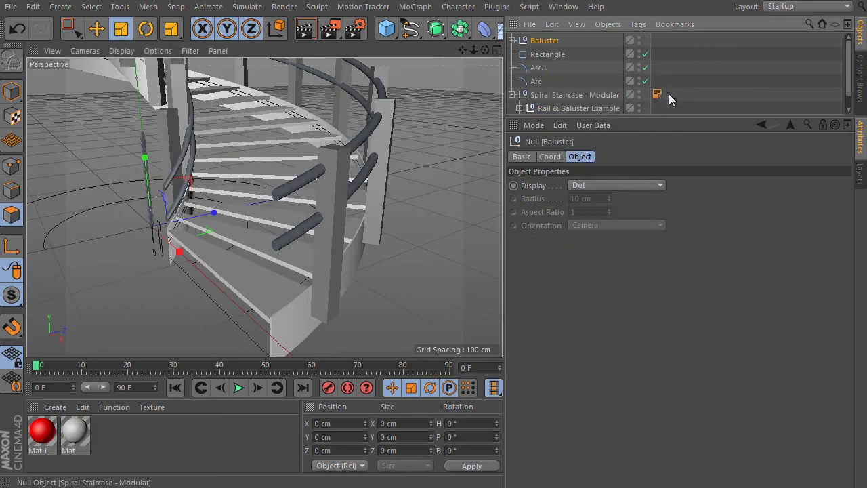
Assign the Baluster object as the Inner Baluster of the Spiral Staircase, replacing the Cube
{"action": "left_click_drag", "start_coordinate": [574, 117], "coordinate": [572, 160]}
{"action": "left_click", "coordinate": [564, 122]}
{"action": "left_click_drag", "start_coordinate": [849, 272], "coordinate": [850, 380]}
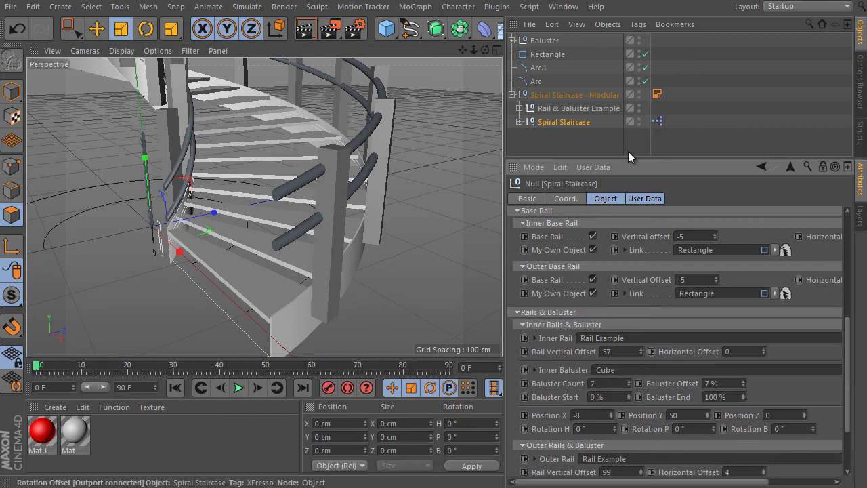
{"action": "left_click_drag", "start_coordinate": [546, 41], "coordinate": [628, 377]}
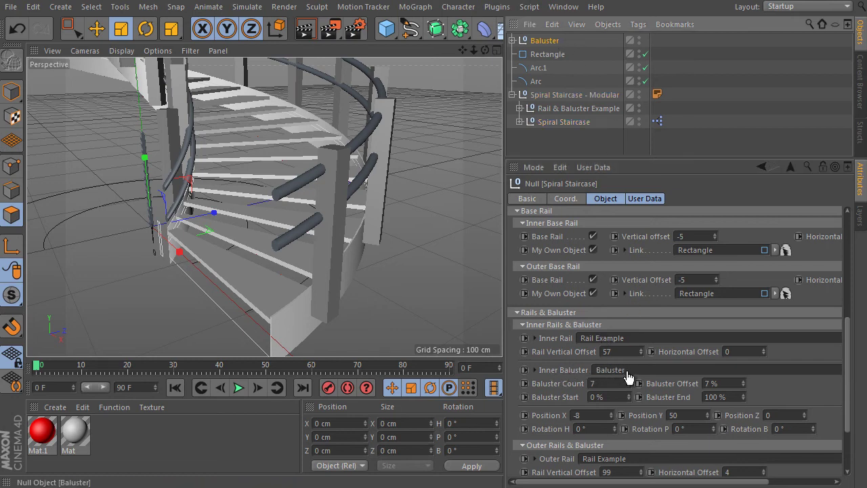
Set the inner railing's Baluster Count to 6
{"action": "left_click_drag", "start_coordinate": [256, 198], "coordinate": [241, 143], "text": "alt"}
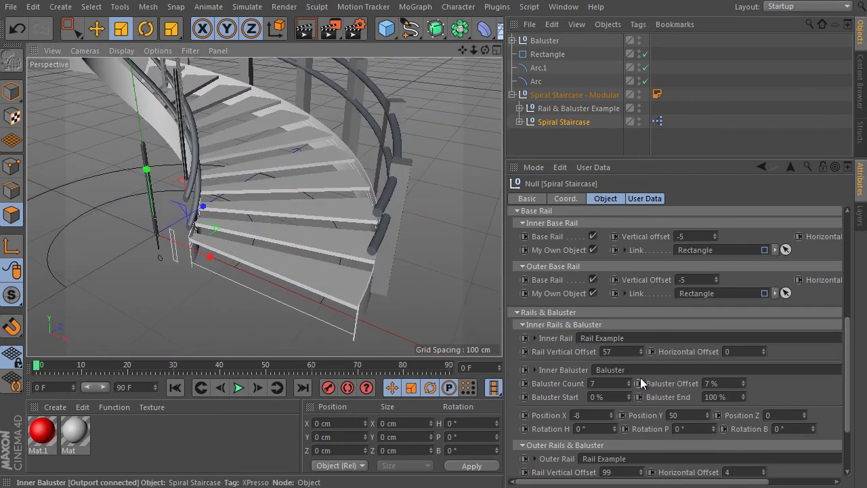
{"action": "left_click_drag", "start_coordinate": [241, 205], "coordinate": [490, 315], "text": "alt"}
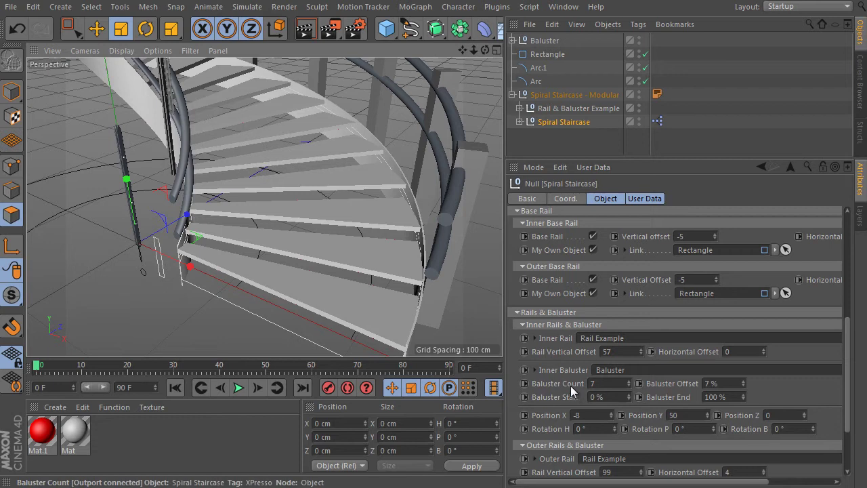
{"action": "left_click_drag", "start_coordinate": [629, 384], "coordinate": [625, 377]}
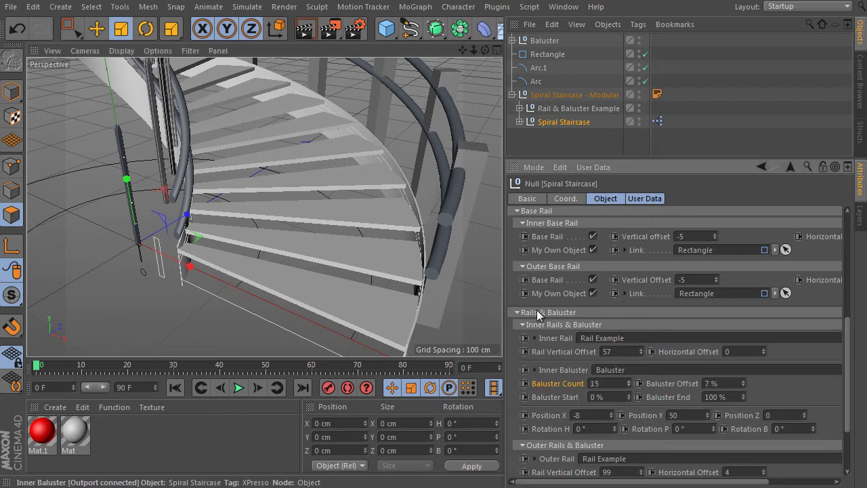
{"action": "middle_click_drag", "start_coordinate": [317, 170], "coordinate": [371, 264], "text": "alt"}
{"action": "left_click_drag", "start_coordinate": [371, 264], "coordinate": [435, 289], "text": "alt"}
{"action": "mouse_move", "coordinate": [628, 386]}
{"action": "left_mouse_down"}
{"action": "mouse_move", "coordinate": [631, 354]}
{"action": "mouse_move", "coordinate": [628, 387]}
{"action": "mouse_move", "coordinate": [634, 378]}
{"action": "left_mouse_up"}
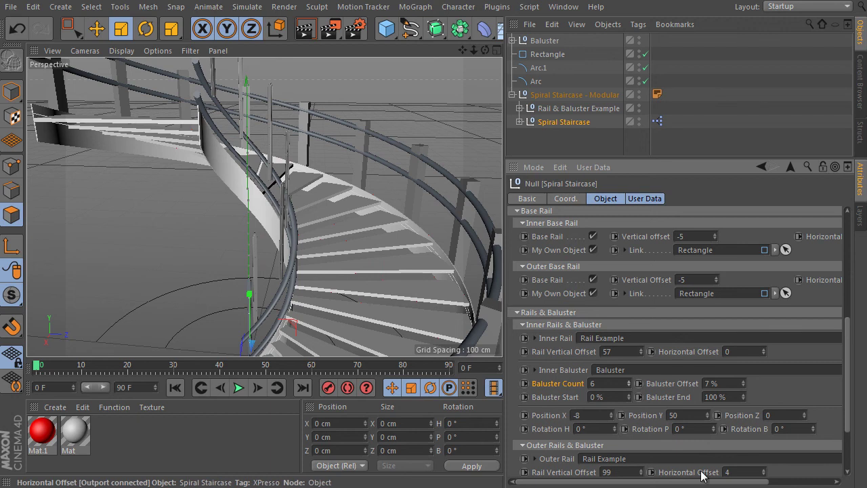
Set the inner balusters' Position Y to 0
{"action": "left_click_drag", "start_coordinate": [318, 278], "coordinate": [343, 225], "text": "alt"}
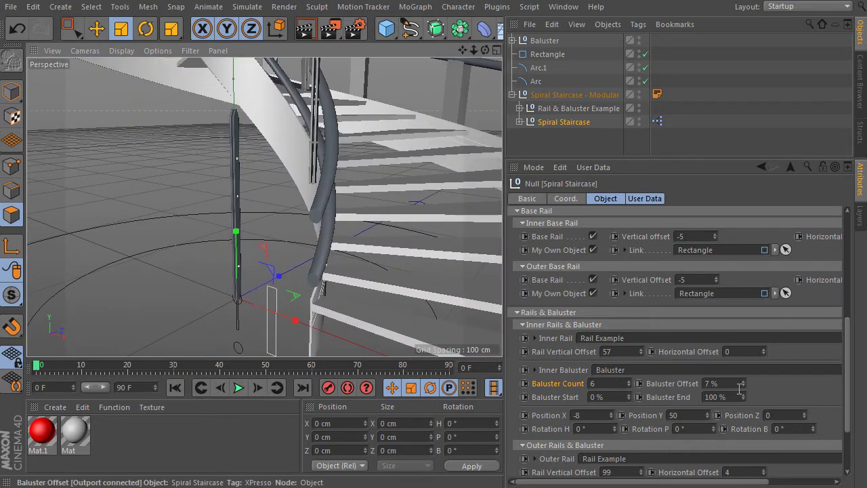
{"action": "left_click_drag", "start_coordinate": [707, 414], "coordinate": [705, 448]}
{"action": "double_click", "coordinate": [693, 414]}
{"action": "type", "text": "0"}
{"action": "key", "text": "Return"}
Set the inner balusters' Position X to -2.5 so they line up with the inner base rail
{"action": "left_click_drag", "start_coordinate": [379, 255], "coordinate": [319, 193], "text": "alt"}
{"action": "scroll", "coordinate": [356, 218], "scroll_direction": "up", "scroll_amount": 3}
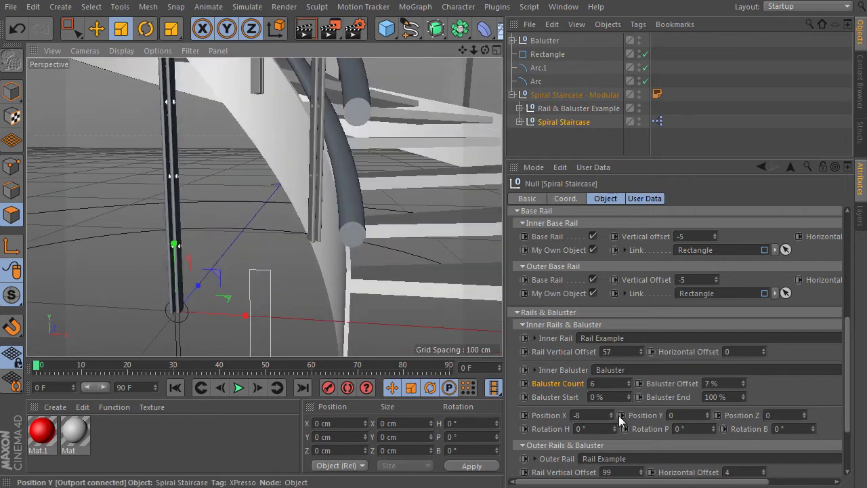
{"action": "left_click_drag", "start_coordinate": [614, 416], "coordinate": [612, 413]}
{"action": "left_click_drag", "start_coordinate": [344, 270], "coordinate": [347, 225], "text": "alt"}
{"action": "left_click_drag", "start_coordinate": [611, 418], "coordinate": [610, 415]}
{"action": "type", "text": "0"}
{"action": "key", "text": "BackSpace"}
{"action": "type", "text": "2,5"}
{"action": "key", "text": "Return"}
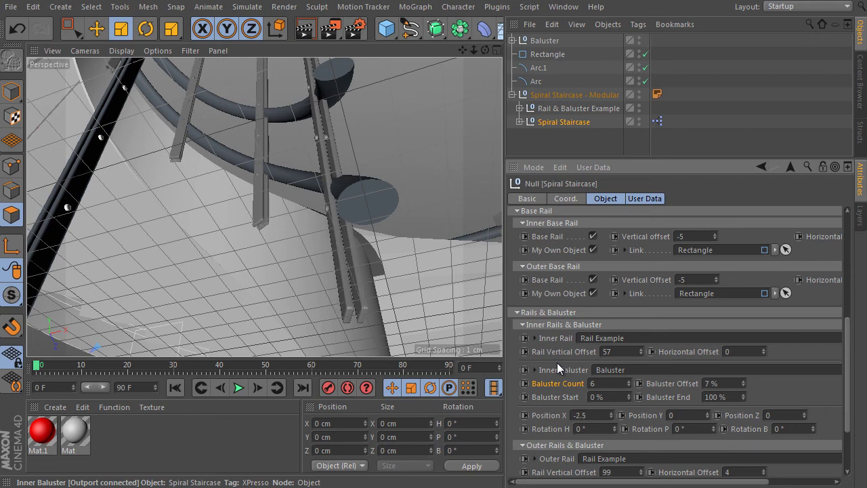
Assign the Baluster object as the Outer Baluster of the Spiral Staircase, replacing the Cube
{"action": "left_click_drag", "start_coordinate": [361, 179], "coordinate": [362, 190], "text": "alt"}
{"action": "right_click_drag", "start_coordinate": [362, 190], "coordinate": [313, 293], "text": "alt"}
{"action": "left_click_drag", "start_coordinate": [313, 292], "coordinate": [404, 171], "text": "alt"}
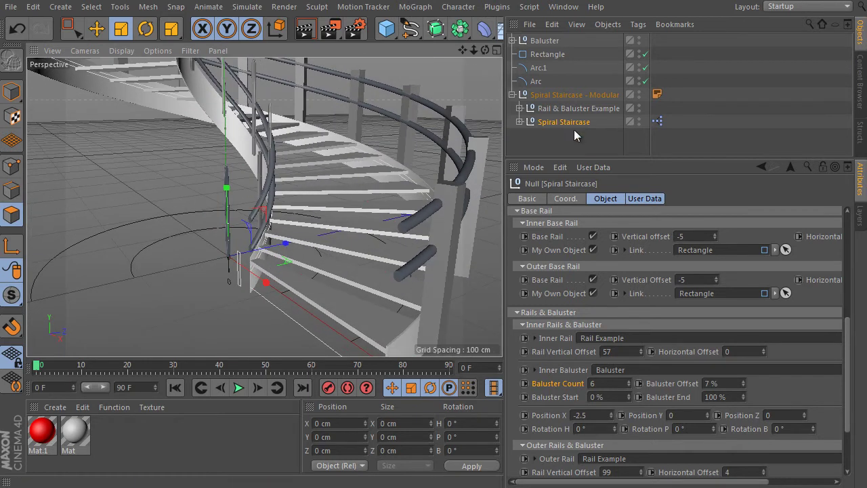
{"action": "left_click_drag", "start_coordinate": [849, 340], "coordinate": [848, 343]}
{"action": "scroll", "coordinate": [850, 347], "scroll_direction": "down", "scroll_amount": 5}
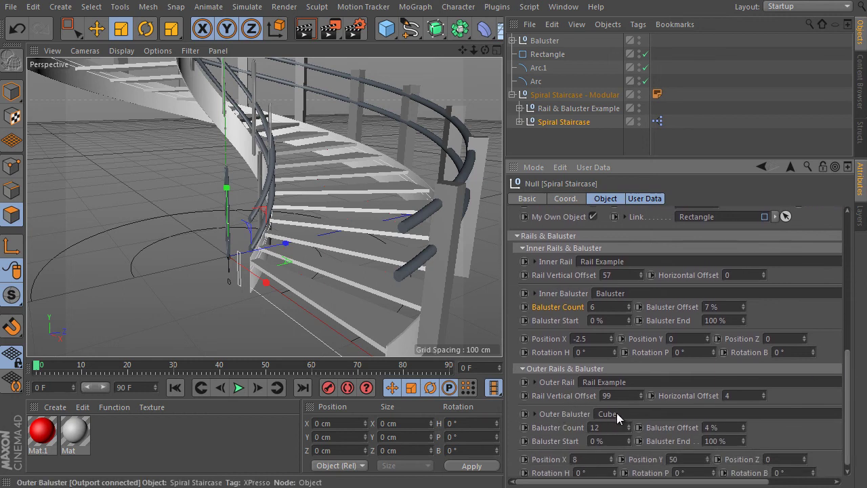
{"action": "left_click_drag", "start_coordinate": [544, 42], "coordinate": [626, 420]}
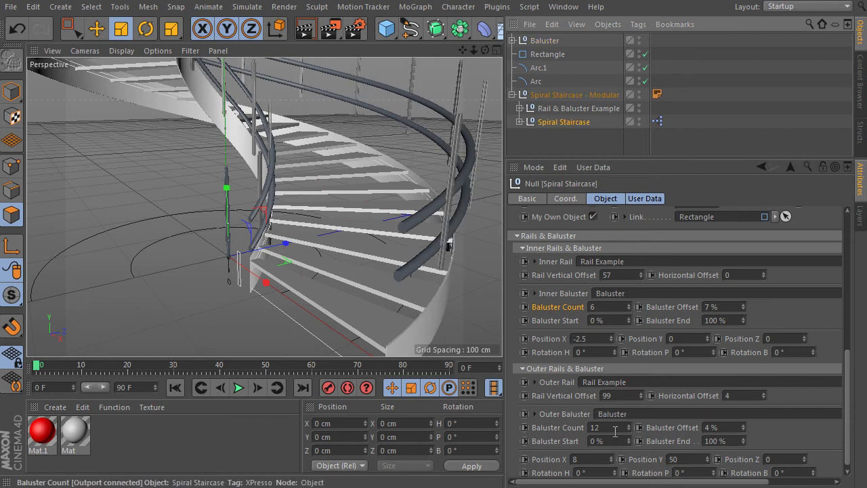
Set the outer railing's Baluster Count to 16 and its Baluster Offset to 0 %
{"action": "left_click", "coordinate": [614, 427]}
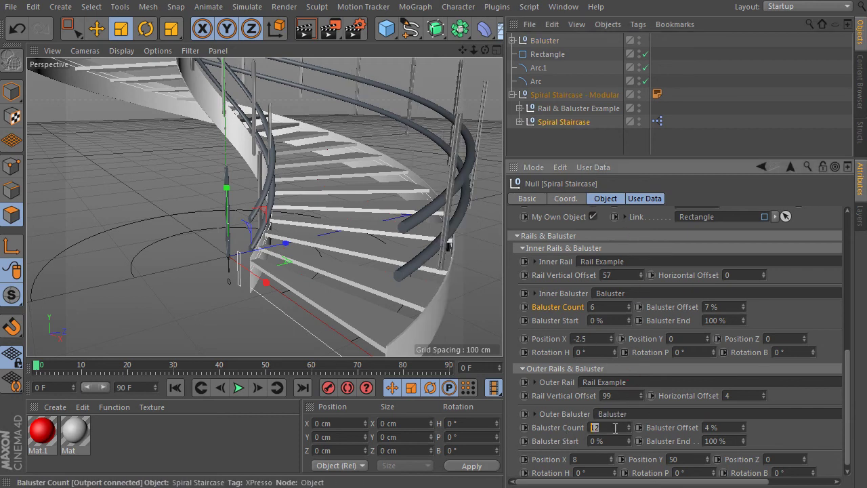
{"action": "left_click_drag", "start_coordinate": [627, 428], "coordinate": [628, 426]}
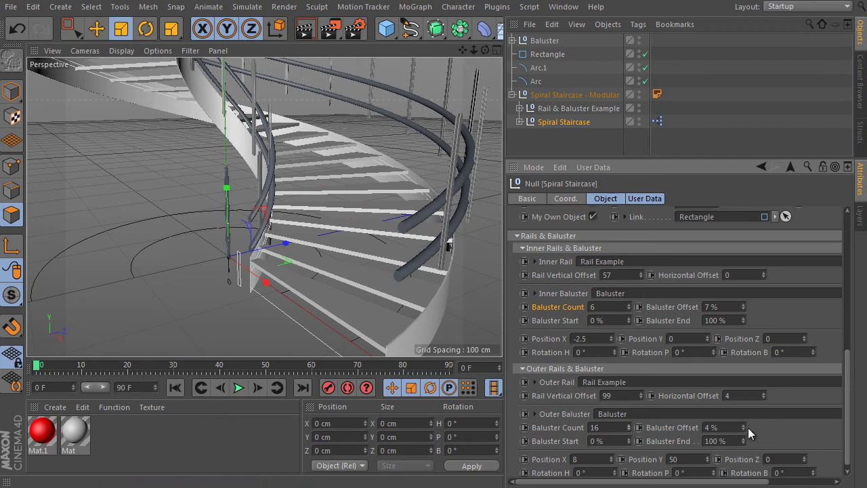
{"action": "left_click_drag", "start_coordinate": [742, 429], "coordinate": [741, 432]}
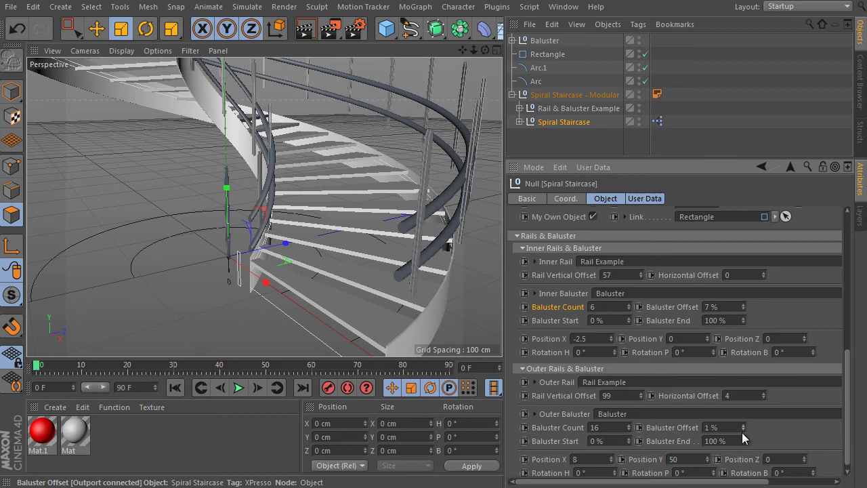
Set the outer balusters' Position X to 2.5 and Position Y to -5
{"action": "left_click", "coordinate": [594, 459]}
{"action": "type", "text": "2.5"}
{"action": "key", "text": "Return"}
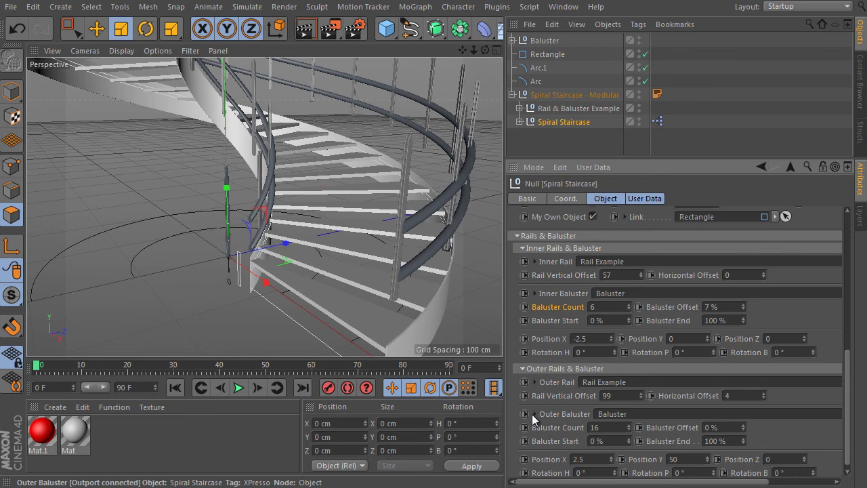
{"action": "left_click", "coordinate": [689, 462]}
{"action": "type", "text": "50"}
{"action": "key", "text": "Return"}
{"action": "key", "text": "Return"}
{"action": "left_click_drag", "start_coordinate": [370, 186], "coordinate": [406, 217], "text": "alt"}
{"action": "left_click_drag", "start_coordinate": [709, 464], "coordinate": [709, 467]}
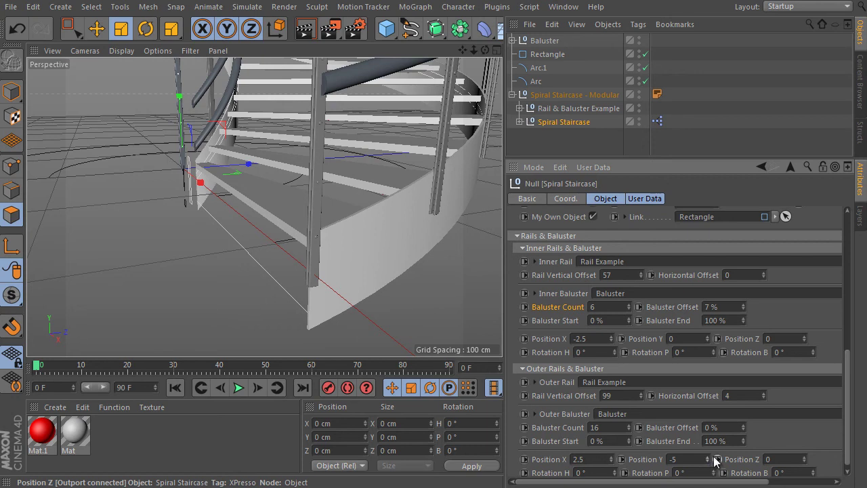
Set the inner balusters' Position Y to -5 and the outer railing's Baluster Offset to 1 %
{"action": "left_click", "coordinate": [707, 341]}
{"action": "left_click_drag", "start_coordinate": [406, 230], "coordinate": [353, 280], "text": "alt"}
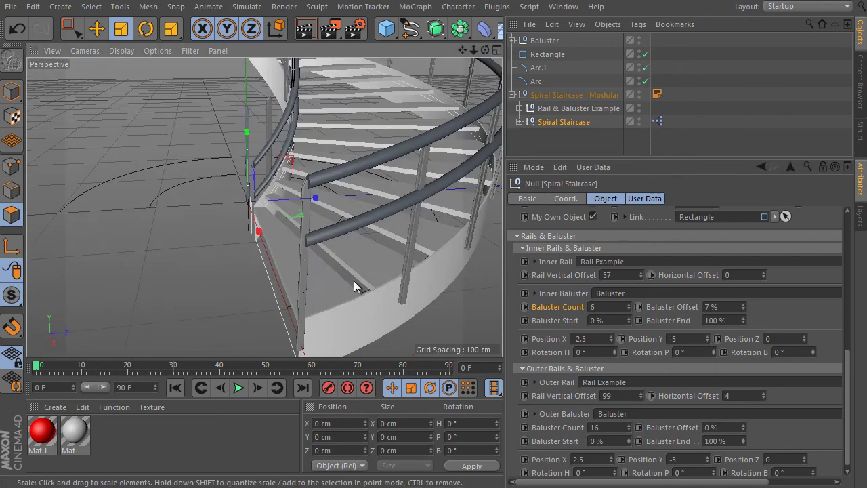
{"action": "left_click", "coordinate": [744, 424]}
{"action": "left_click_drag", "start_coordinate": [370, 152], "coordinate": [387, 154], "text": "alt"}
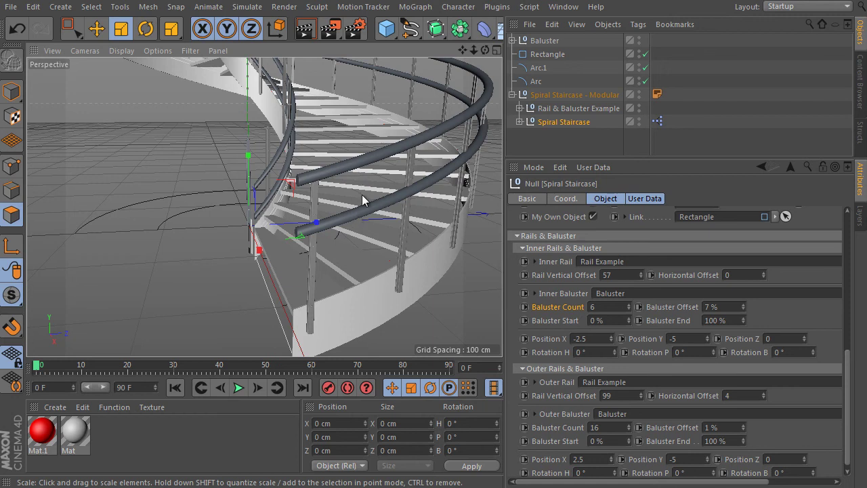
Expand the Rail & Baluster Example group in the object hierarchy and select its Rail Example object
{"action": "left_click", "coordinate": [519, 109]}
{"action": "left_click", "coordinate": [580, 110]}
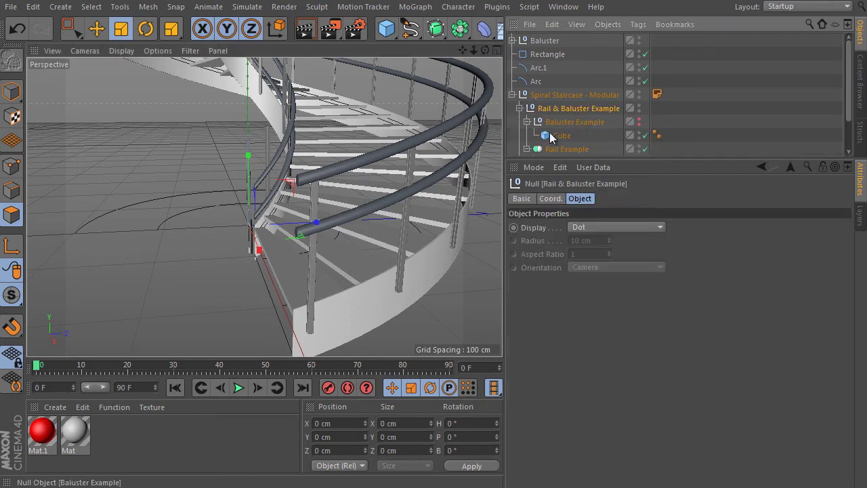
{"action": "left_click_drag", "start_coordinate": [849, 76], "coordinate": [850, 85]}
{"action": "left_click", "coordinate": [527, 136]}
{"action": "left_click", "coordinate": [560, 138]}
{"action": "left_click_drag", "start_coordinate": [283, 166], "coordinate": [408, 224], "text": "alt"}
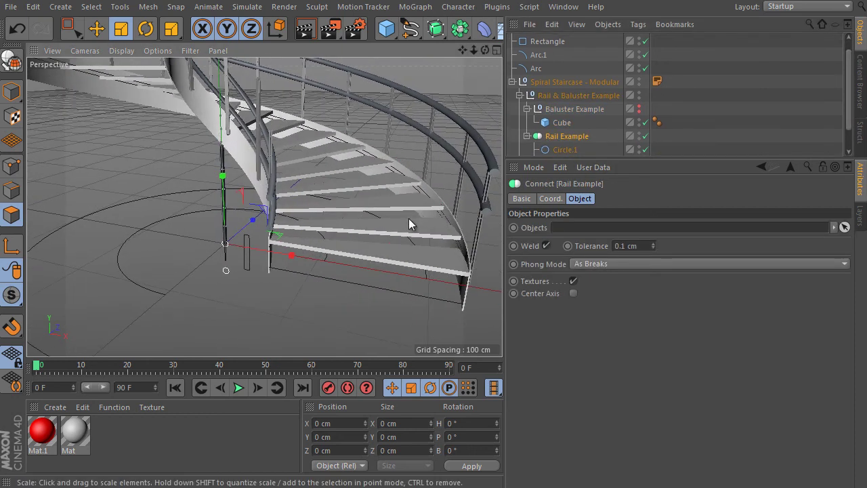
Set the radius of Circle.1 in the Rail Example to 3.5 cm
{"action": "left_click", "coordinate": [571, 148]}
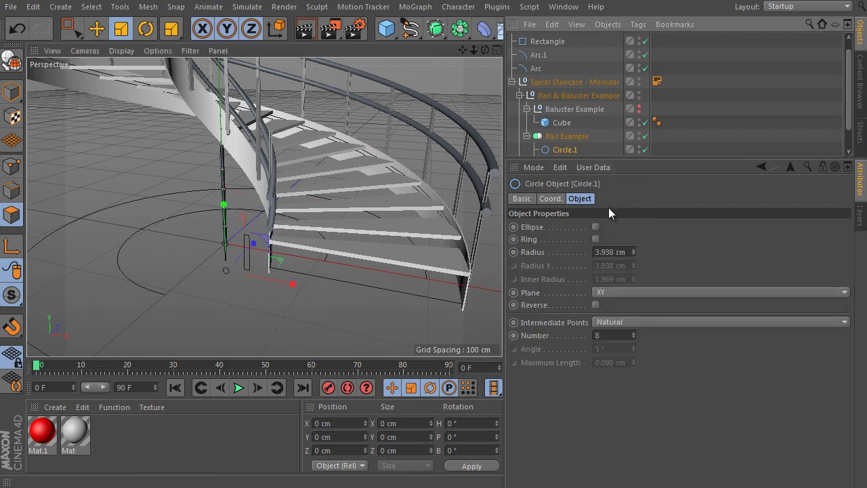
{"action": "double_click", "coordinate": [603, 251]}
{"action": "type", "text": "3.5"}
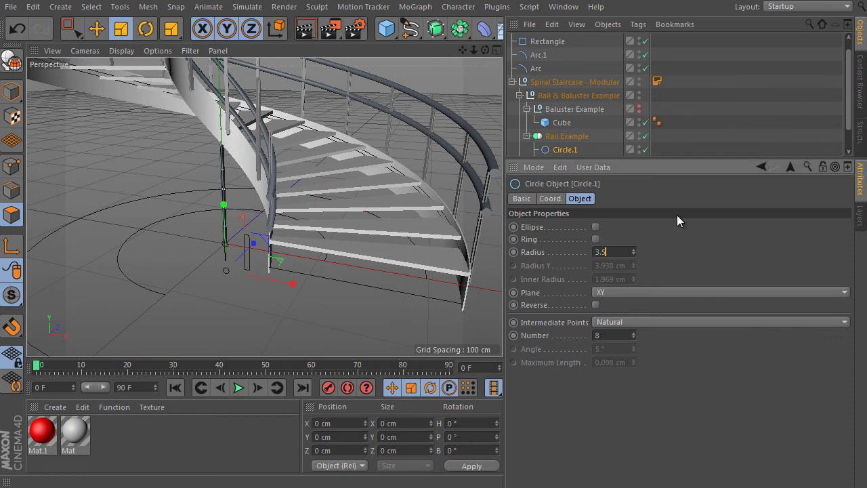
{"action": "key", "text": "Return"}
Enlarge the object list and set the radius of Circle in the Rail Example to 0.6 cm
{"action": "right_click_drag", "start_coordinate": [266, 241], "coordinate": [287, 225], "text": "alt"}
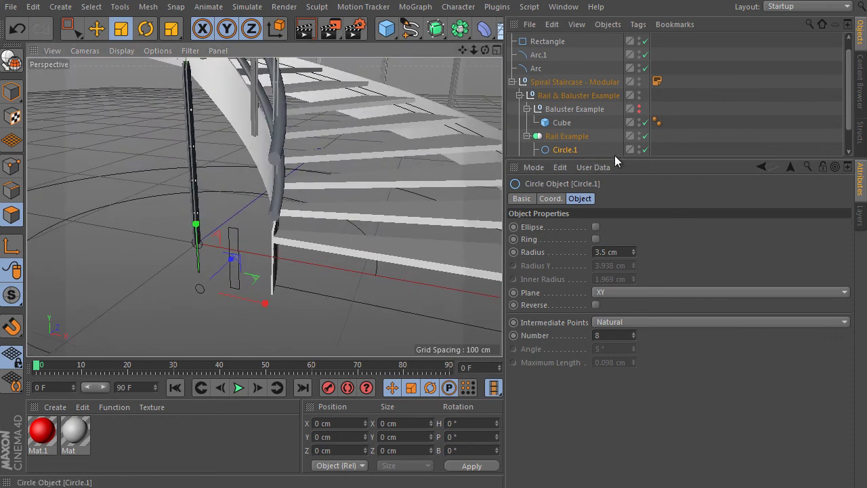
{"action": "left_click_drag", "start_coordinate": [614, 157], "coordinate": [613, 200]}
{"action": "left_click", "coordinate": [562, 175]}
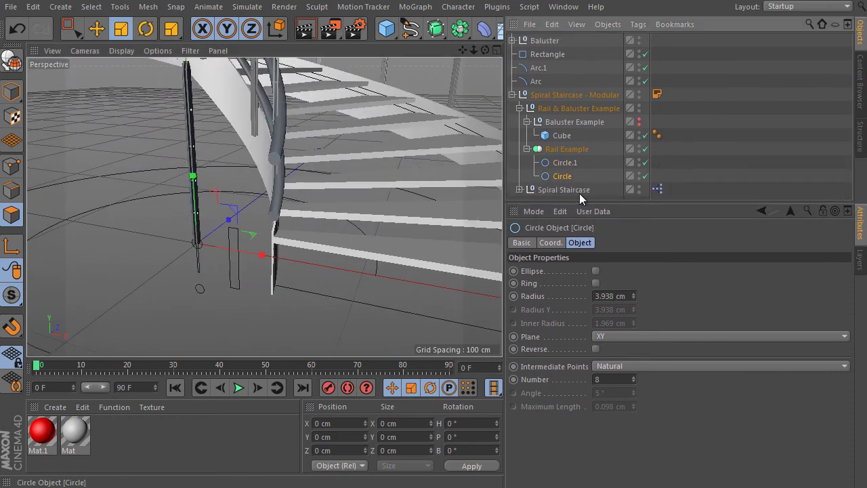
{"action": "double_click", "coordinate": [612, 296]}
{"action": "type", "text": "0.6"}
{"action": "key", "text": "Return"}
{"action": "mouse_move", "coordinate": [372, 161]}
{"action": "left_mouse_down", "text": "alt"}
{"action": "mouse_move", "coordinate": [296, 219]}
{"action": "mouse_move", "coordinate": [407, 184]}
{"action": "mouse_move", "coordinate": [411, 192]}
{"action": "mouse_move", "coordinate": [406, 172]}
{"action": "mouse_move", "coordinate": [415, 164]}
{"action": "mouse_move", "coordinate": [390, 188]}
{"action": "mouse_move", "coordinate": [332, 163]}
{"action": "mouse_move", "coordinate": [380, 166]}
{"action": "left_mouse_up", "text": "alt"}
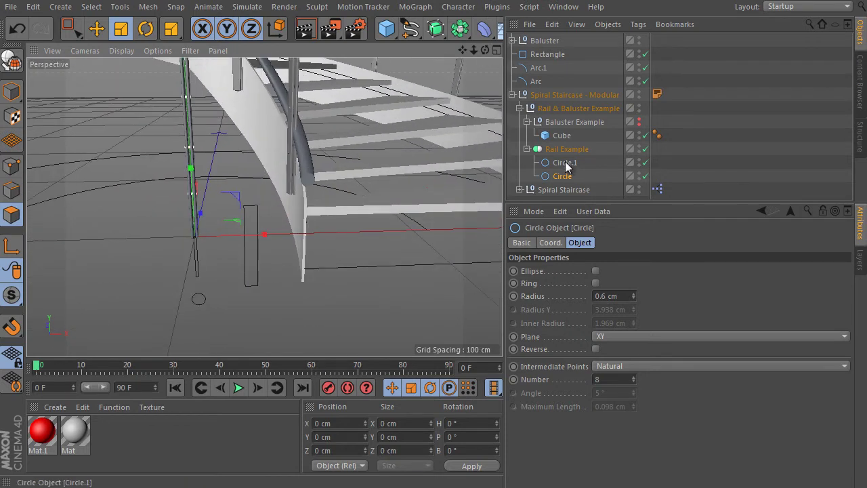
Set the radius of Circle.1 to 0.6 cm and the radius of Circle to 3.5 cm
{"action": "left_click", "coordinate": [565, 163]}
{"action": "left_click", "coordinate": [613, 296]}
{"action": "type", "text": "0,6"}
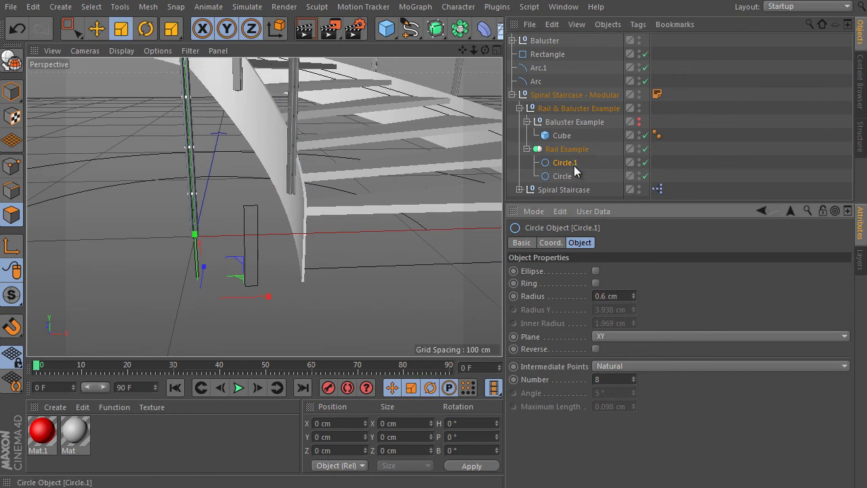
{"action": "left_click", "coordinate": [563, 177]}
{"action": "left_click", "coordinate": [613, 296]}
{"action": "type", "text": "0,"}
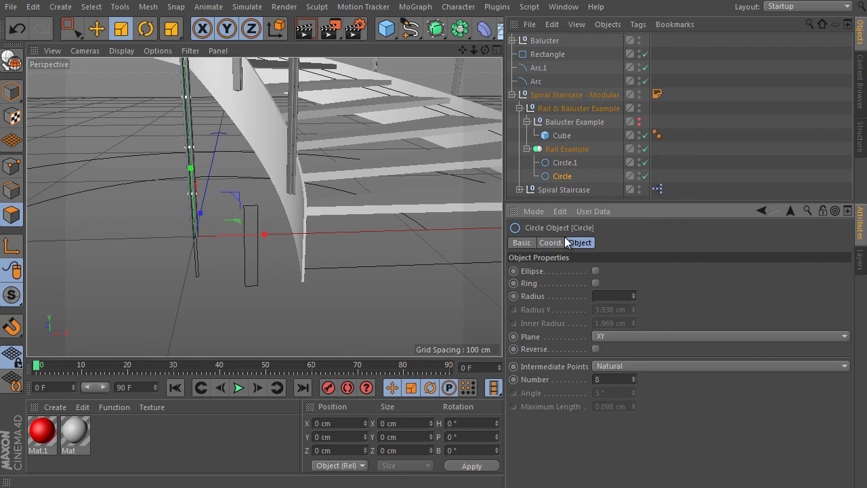
{"action": "type", "text": "5"}
{"action": "key", "text": "Return"}
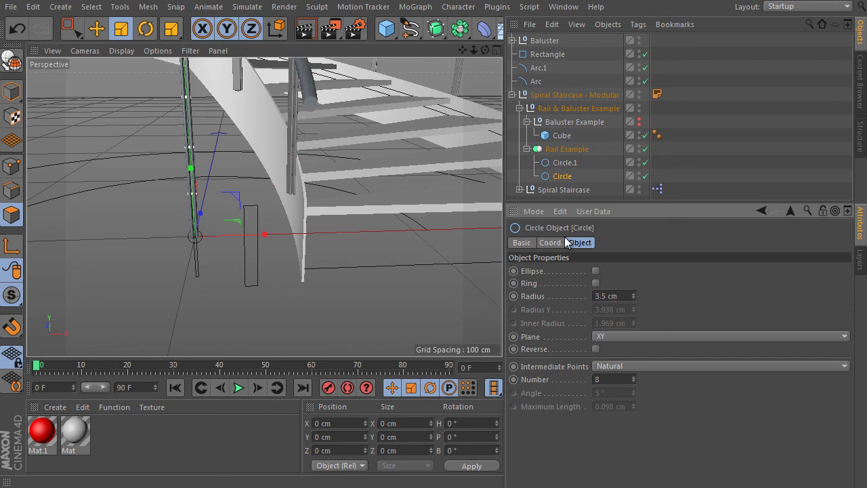
Turn off Weld on the Rail Example connect object
{"action": "left_click", "coordinate": [566, 149]}
{"action": "left_click", "coordinate": [546, 289]}
{"action": "left_click_drag", "start_coordinate": [439, 234], "coordinate": [305, 220], "text": "alt"}
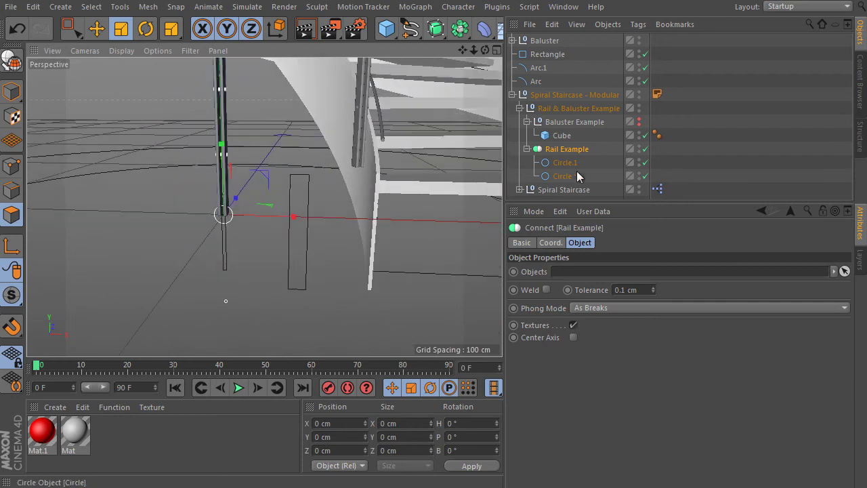
Set the Y position of Circle.1 in the Rail Example to -25 cm
{"action": "left_click", "coordinate": [563, 175]}
{"action": "left_click", "coordinate": [565, 163]}
{"action": "key", "text": "o"}
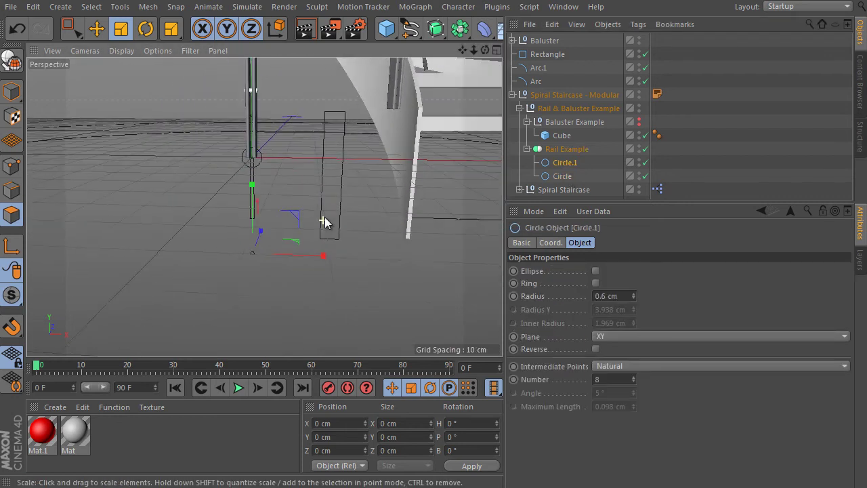
{"action": "left_click", "coordinate": [326, 437]}
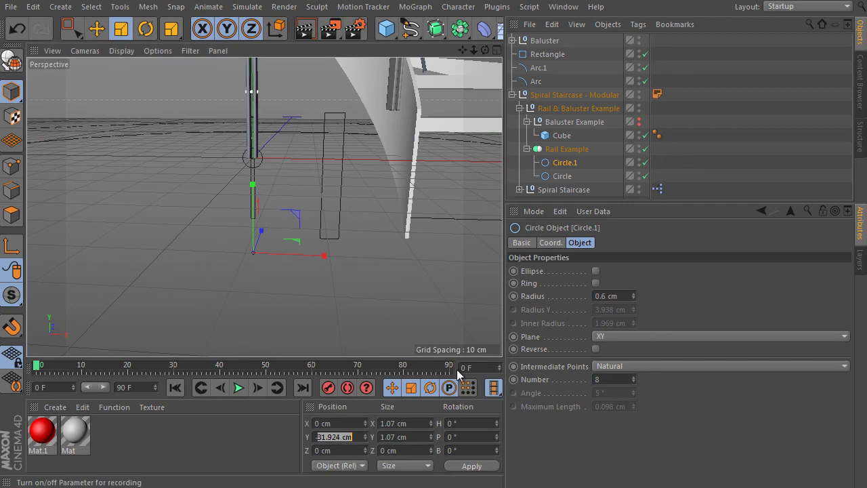
{"action": "type", "text": "-25"}
{"action": "key", "text": "Return"}
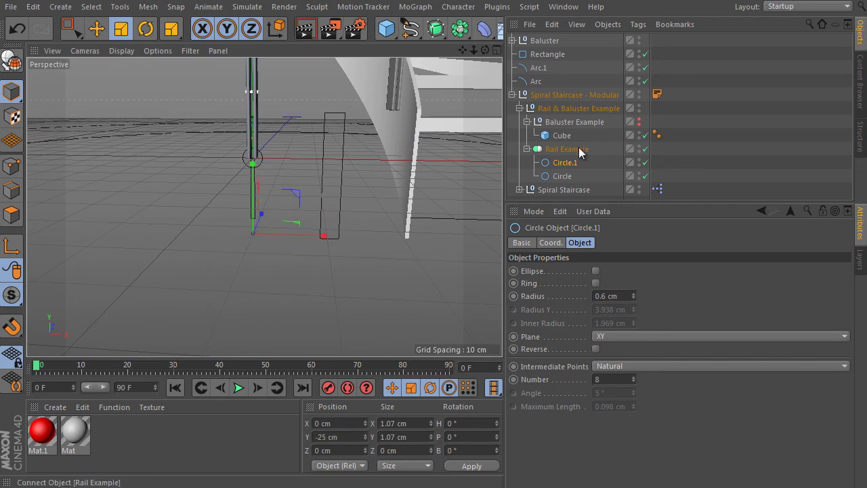
Duplicate Circle.1 in the Rail Example and move the copy down to a Y position of about -66 cm
{"action": "key", "text": "ctrl+c"}
{"action": "key", "text": "ctrl+v"}
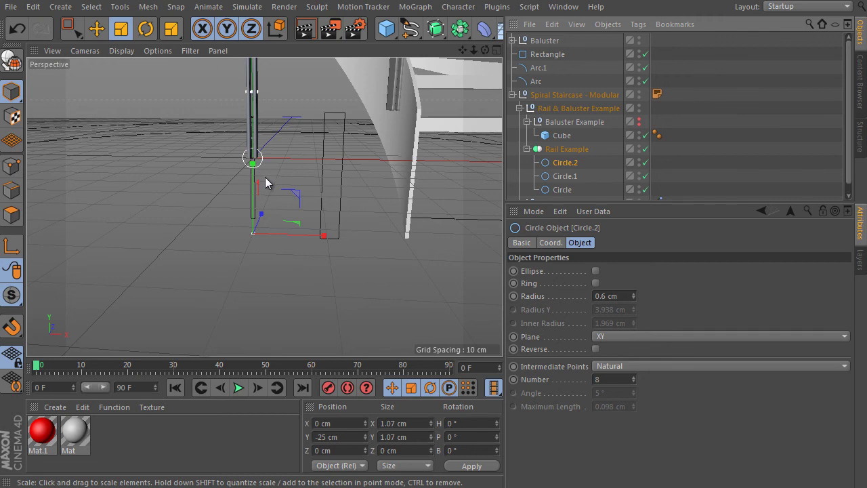
{"action": "key", "text": "e"}
{"action": "left_click_drag", "start_coordinate": [251, 167], "coordinate": [258, 282]}
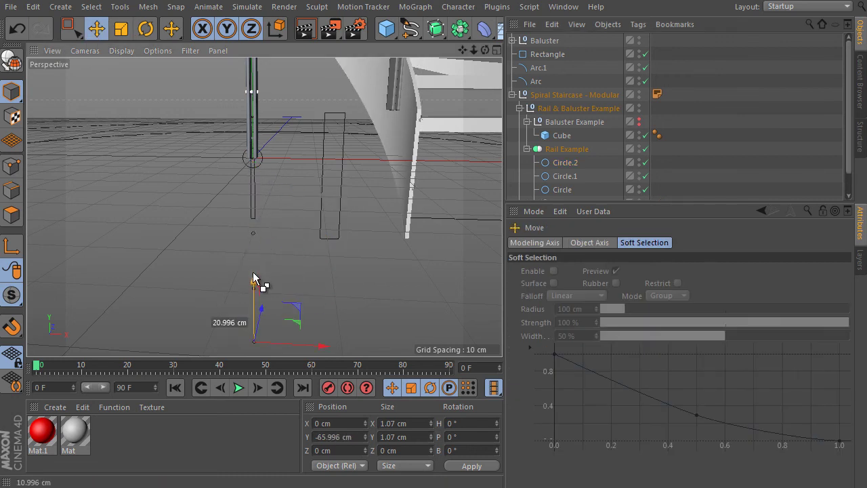
{"action": "mouse_move", "coordinate": [365, 176]}
{"action": "right_mouse_down", "text": "alt"}
{"action": "mouse_move", "coordinate": [286, 217]}
{"action": "mouse_move", "coordinate": [355, 185]}
{"action": "right_mouse_up", "text": "alt"}
{"action": "left_click_drag", "start_coordinate": [356, 186], "coordinate": [314, 183], "text": "alt"}
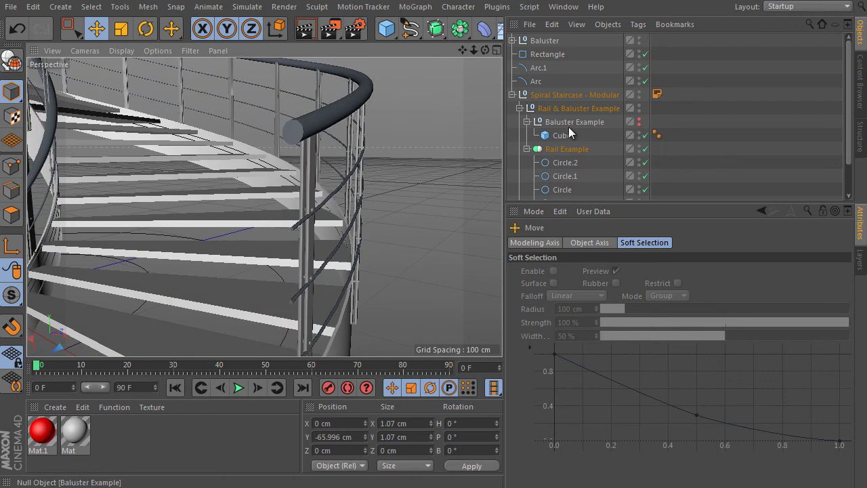
Collapse the Rail Example and Baluster Example groups and set the Spiral Staircase's outer Rail Vertical Offset to 101
{"action": "left_click", "coordinate": [527, 148]}
{"action": "left_click", "coordinate": [527, 121]}
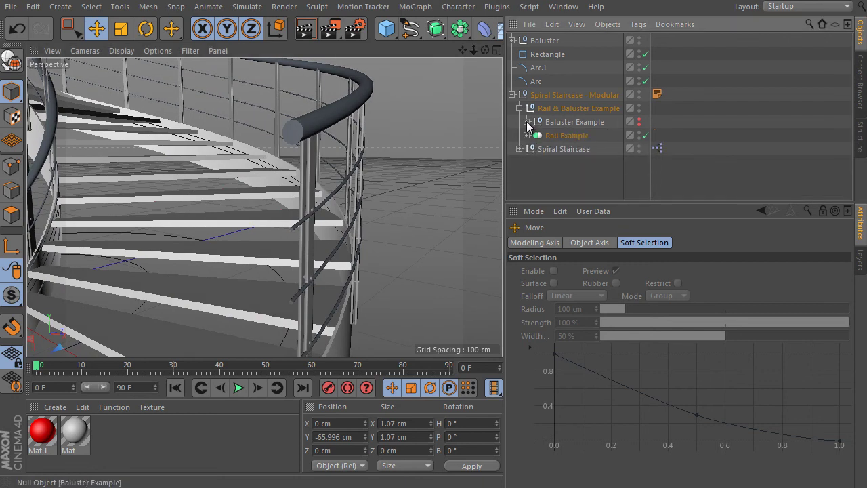
{"action": "left_click", "coordinate": [549, 150]}
{"action": "left_click_drag", "start_coordinate": [848, 307], "coordinate": [851, 424]}
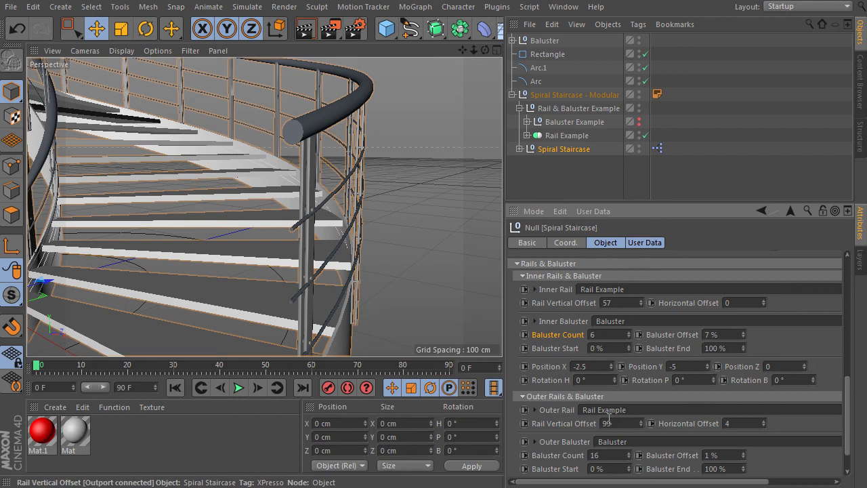
{"action": "left_click", "coordinate": [567, 426]}
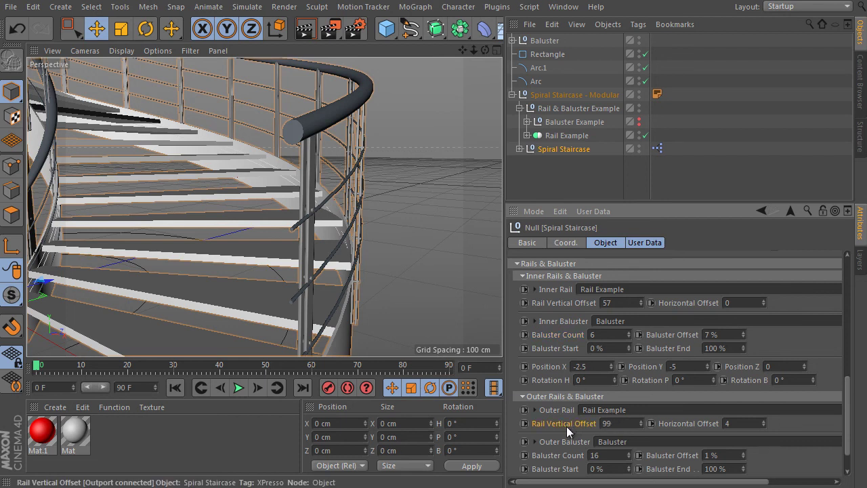
{"action": "left_click_drag", "start_coordinate": [639, 420], "coordinate": [642, 426]}
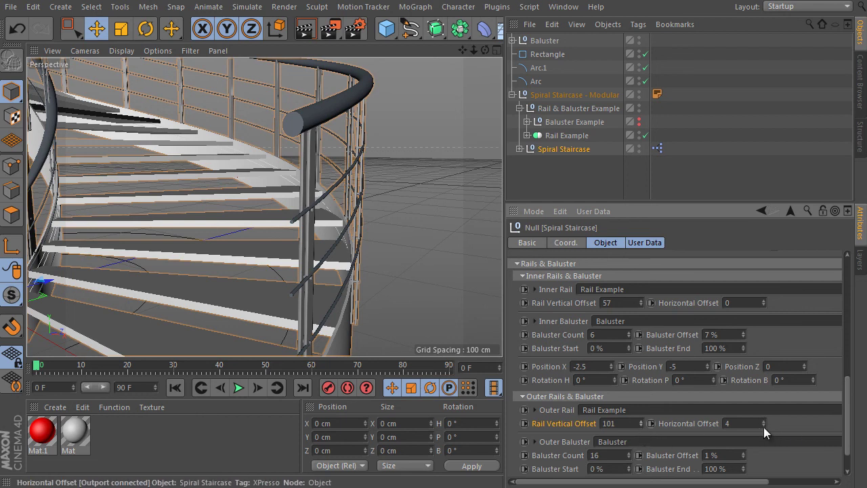
Set the outer rail's Horizontal Offset to 2.5 so the handrail is centred on the outer balusters
{"action": "left_click_drag", "start_coordinate": [763, 426], "coordinate": [764, 427]}
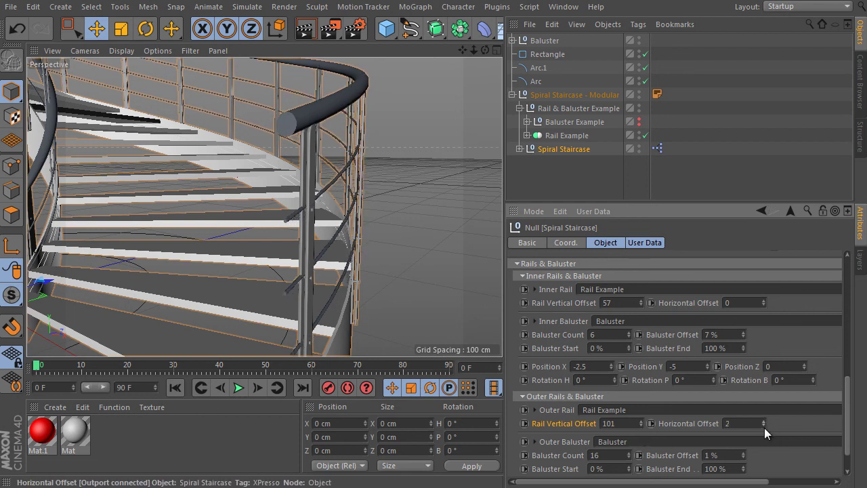
{"action": "left_click_drag", "start_coordinate": [326, 206], "coordinate": [477, 258], "text": "alt"}
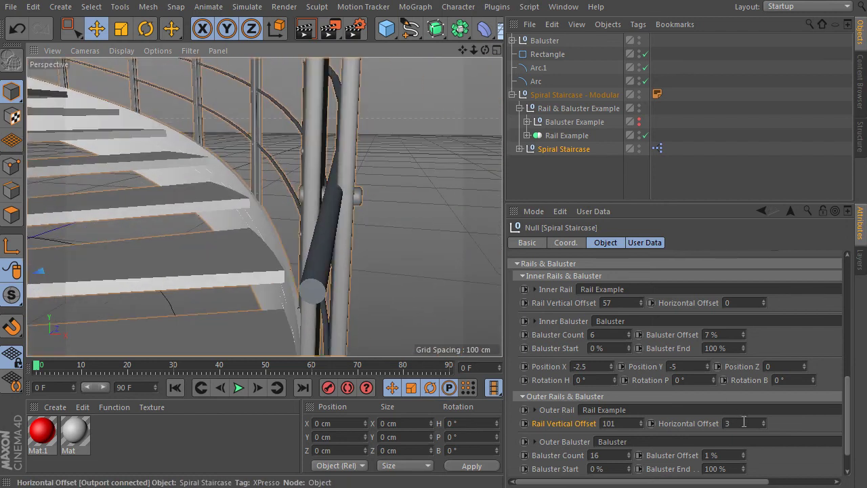
{"action": "type", "text": "2.5"}
{"action": "key", "text": "Return"}
{"action": "left_click_drag", "start_coordinate": [455, 176], "coordinate": [369, 223], "text": "alt"}
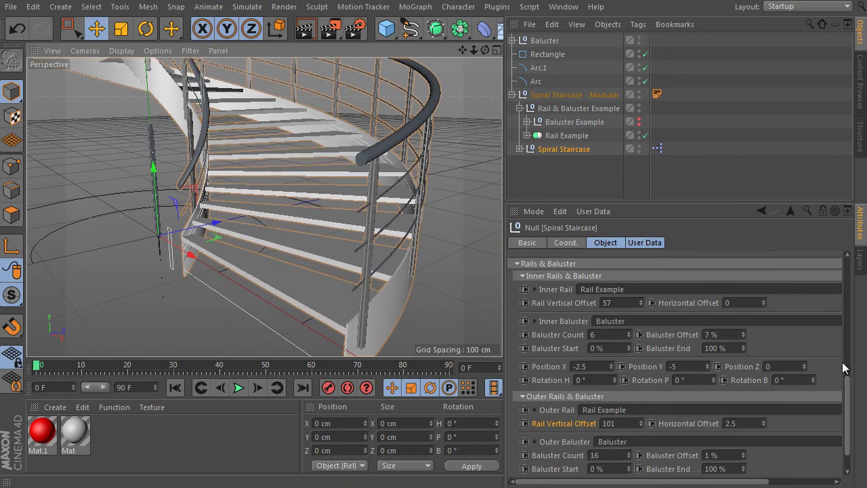
Set the inner rail's Rail Vertical Offset to 101 on the Spiral Staircase
{"action": "scroll", "coordinate": [851, 407], "scroll_direction": "down", "scroll_amount": 2}
{"action": "scroll", "coordinate": [852, 421], "scroll_direction": "up", "scroll_amount": 1}
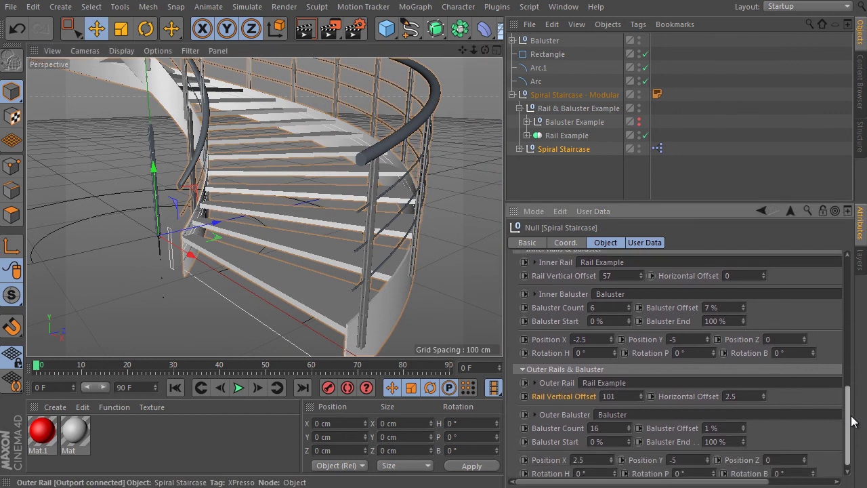
{"action": "scroll", "coordinate": [852, 421], "scroll_direction": "up", "scroll_amount": 2}
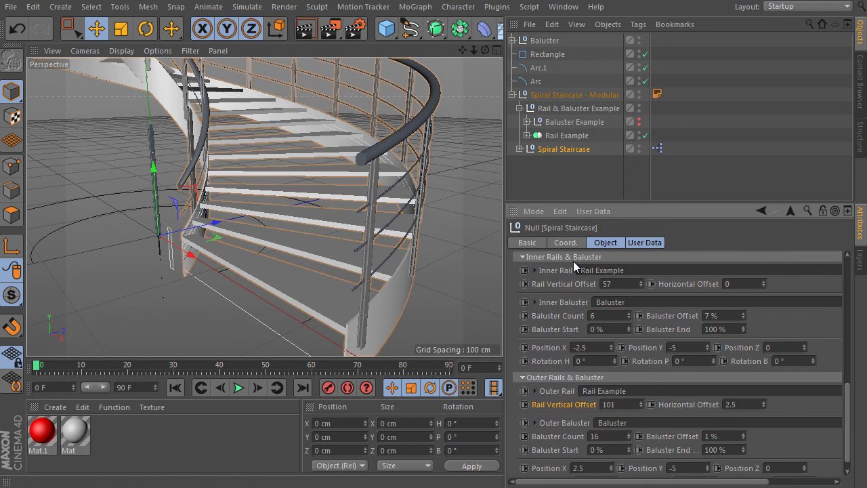
{"action": "left_click_drag", "start_coordinate": [613, 284], "coordinate": [569, 257]}
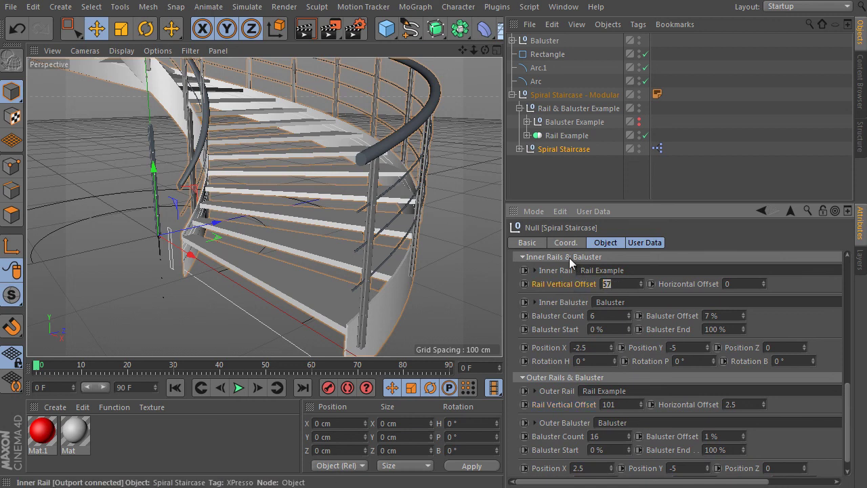
{"action": "type", "text": "101"}
{"action": "key", "text": "Return"}
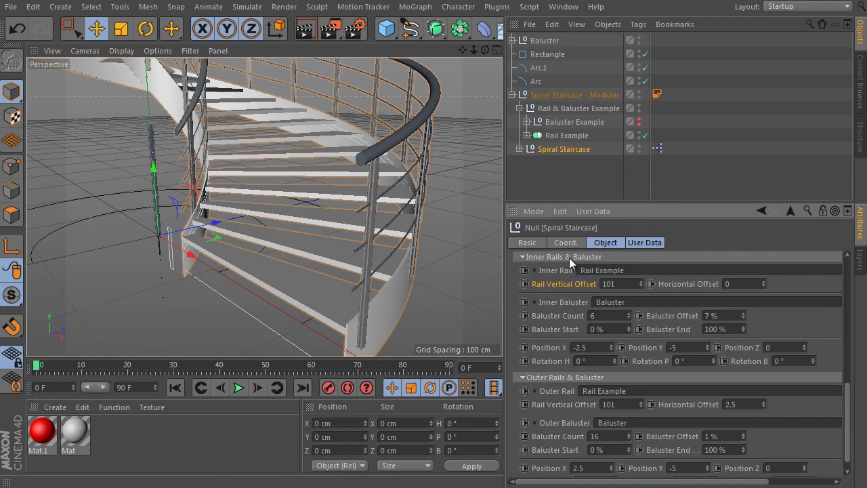
Set the inner rail's Horizontal Offset to -2.5 and check the rail alignment on the whole staircase
{"action": "left_click", "coordinate": [741, 283]}
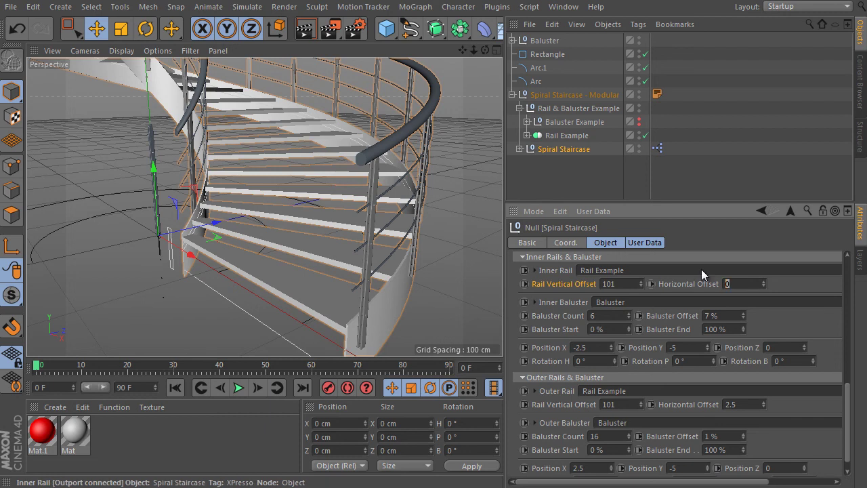
{"action": "type", "text": "-2.5"}
{"action": "key", "text": "Return"}
{"action": "left_click_drag", "start_coordinate": [292, 155], "coordinate": [386, 206], "text": "alt"}
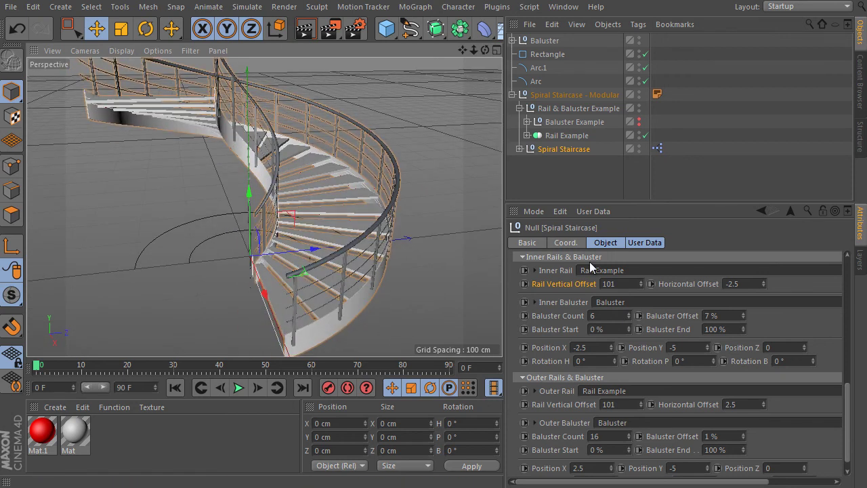